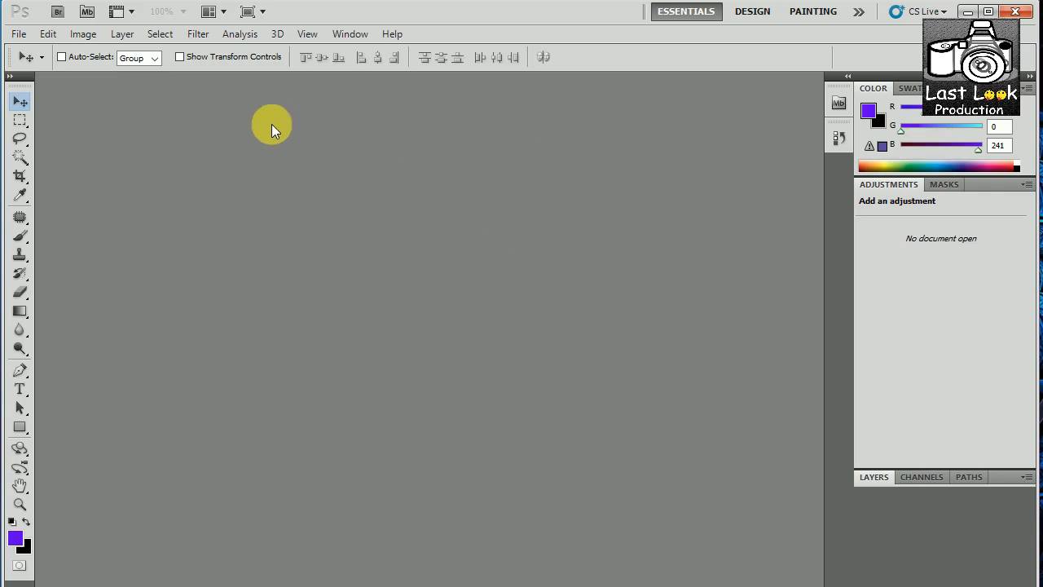
Open the Coat-and-Tie and DSC_0547 images together from the PassPort Size folder on the Desktop
{"action": "left_click", "coordinate": [18, 33]}
{"action": "left_click", "coordinate": [46, 74]}
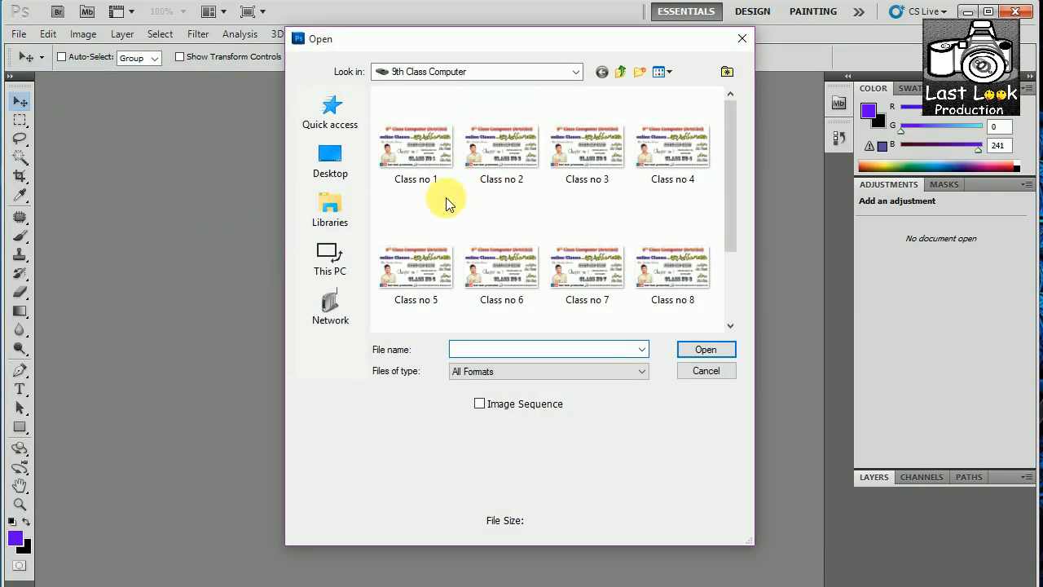
{"action": "left_click", "coordinate": [331, 161]}
{"action": "scroll", "coordinate": [636, 191], "scroll_direction": "down", "scroll_amount": 5}
{"action": "scroll", "coordinate": [636, 190], "scroll_direction": "down", "scroll_amount": 10}
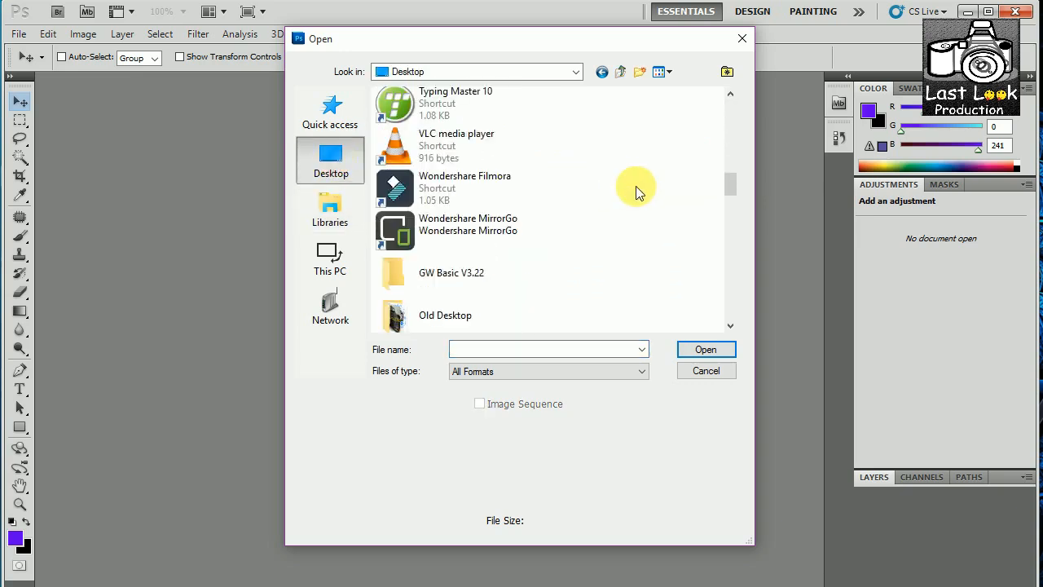
{"action": "double_click", "coordinate": [445, 137]}
{"action": "left_click", "coordinate": [490, 116]}
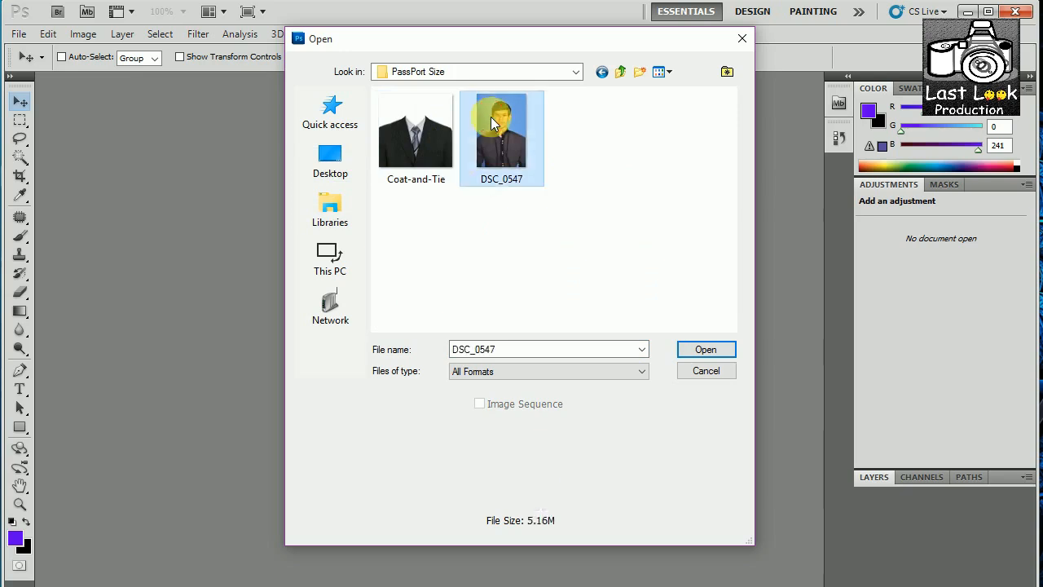
{"action": "left_click_drag", "start_coordinate": [405, 228], "coordinate": [534, 94]}
{"action": "left_click", "coordinate": [728, 349]}
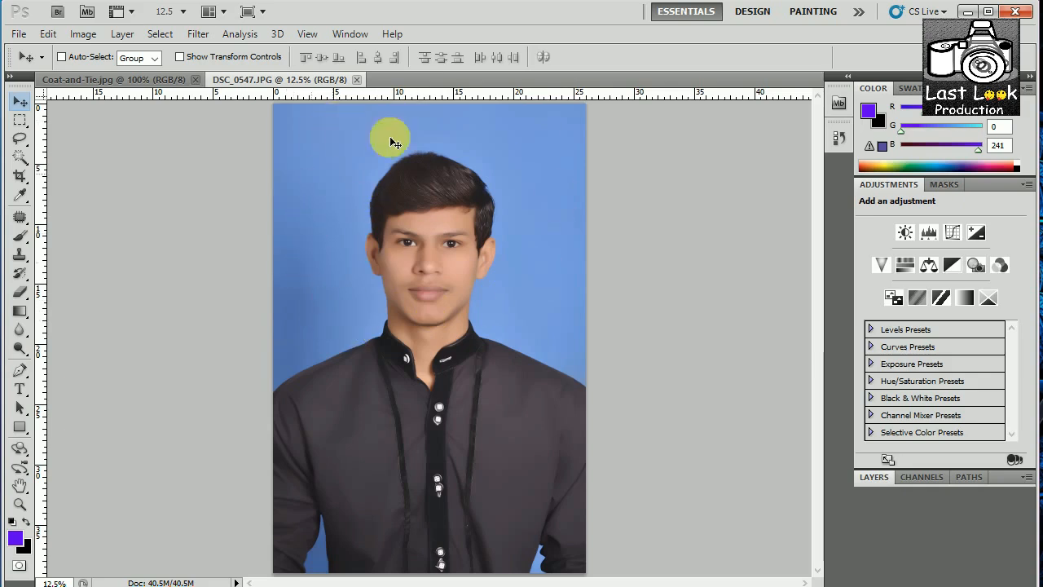
View the coat image and the portrait in turn, ending on Coat-and-Tie.jpg
{"action": "left_click", "coordinate": [139, 79]}
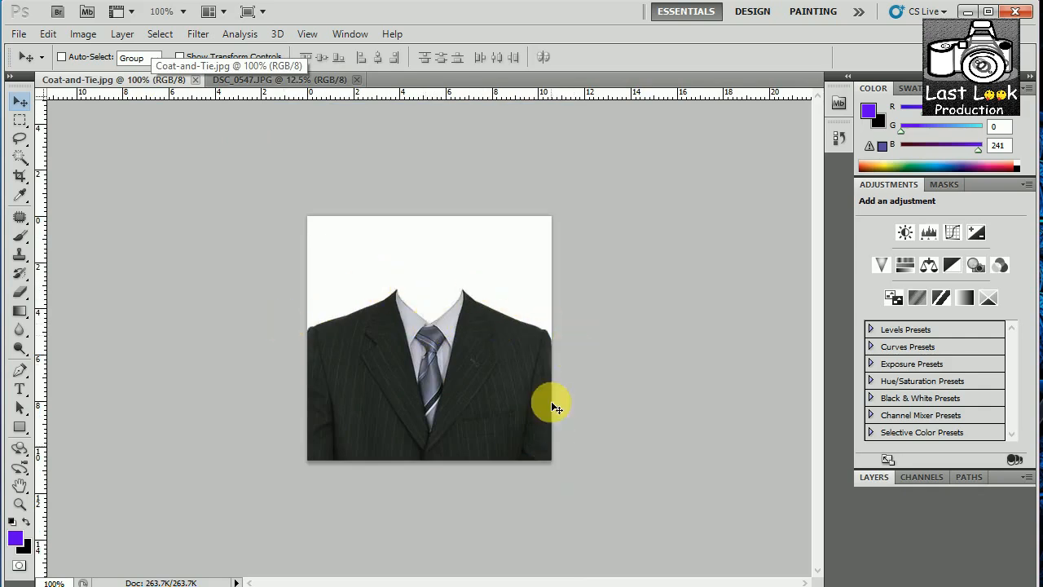
{"action": "left_click", "coordinate": [248, 79]}
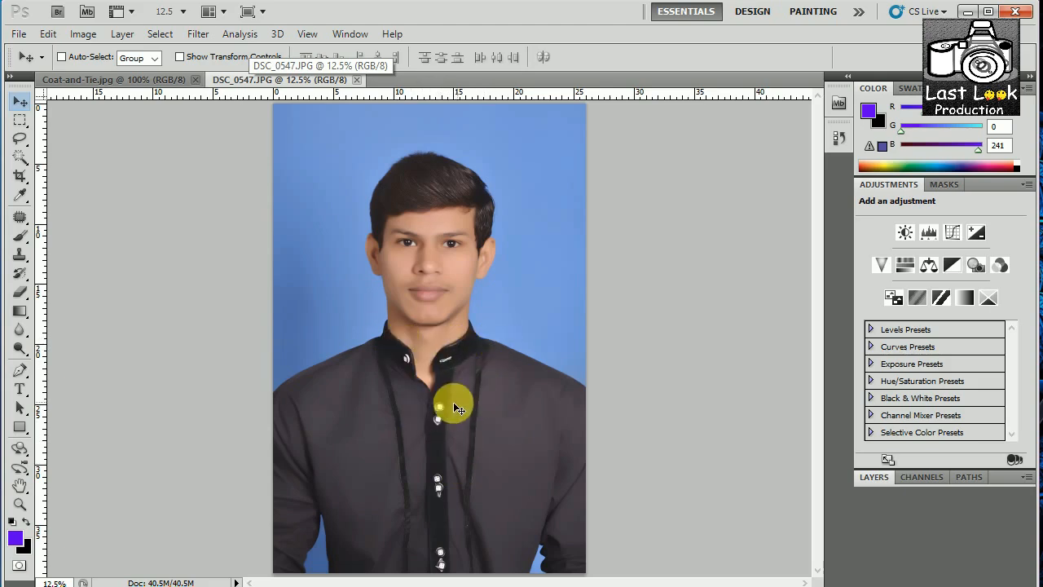
{"action": "left_click", "coordinate": [122, 79]}
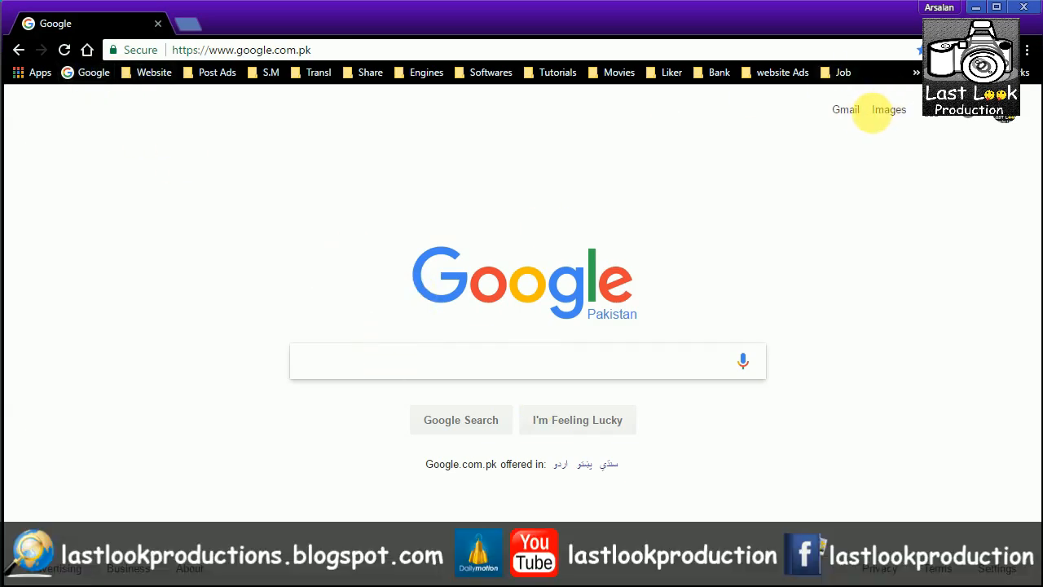
Switch to the Chrome browser and search Google Images for "Coat in png"
{"action": "left_click", "coordinate": [877, 115]}
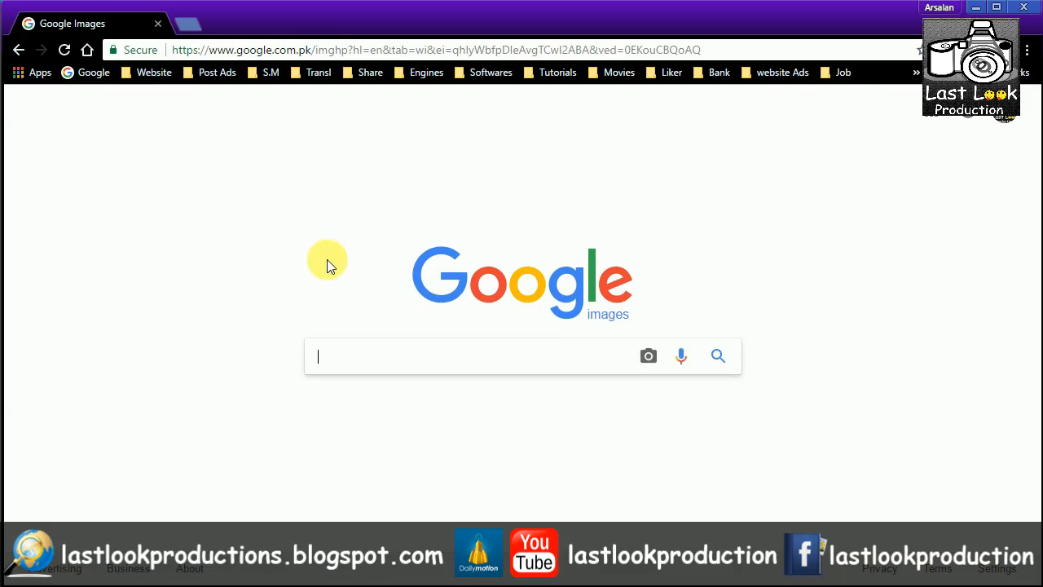
{"action": "type", "text": "Coat"}
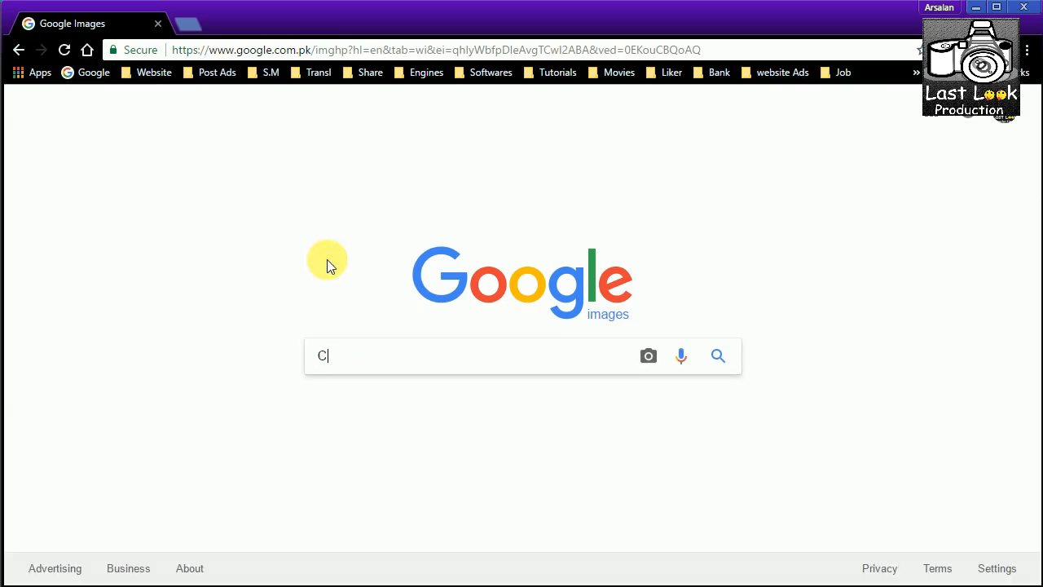
{"action": "type", "text": " in png"}
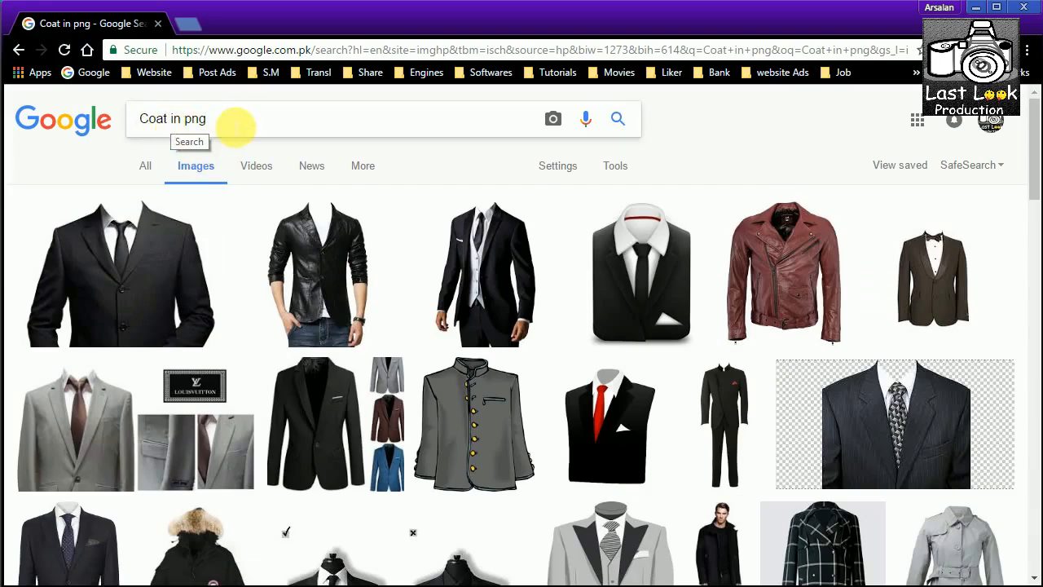
Browse the image results for front-facing coat and suit pictures suitable for a portrait
{"action": "scroll", "coordinate": [284, 168], "scroll_direction": "down", "scroll_amount": 3}
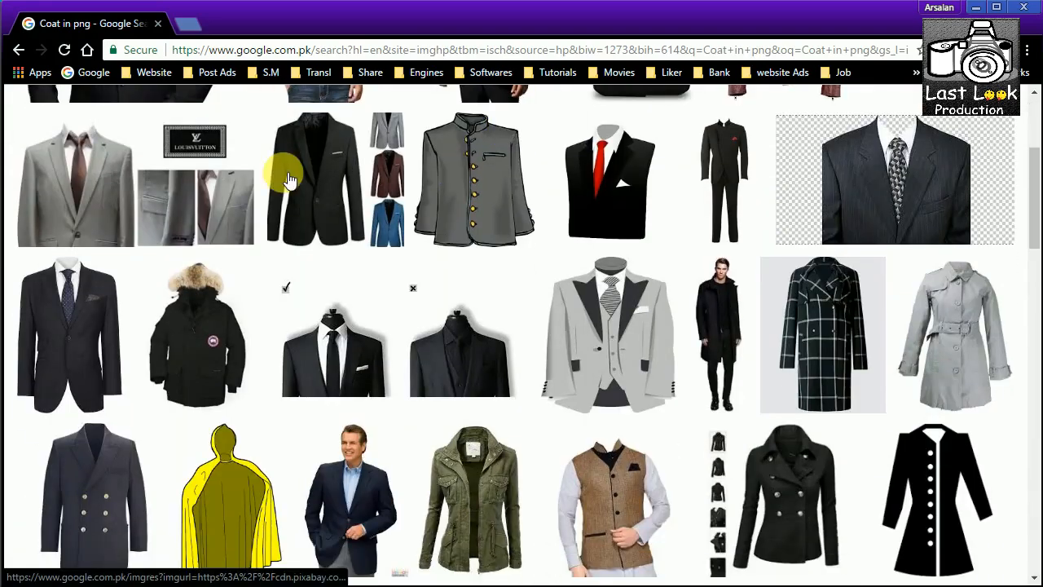
{"action": "scroll", "coordinate": [182, 175], "scroll_direction": "up", "scroll_amount": 1}
{"action": "scroll", "coordinate": [245, 207], "scroll_direction": "down", "scroll_amount": 4}
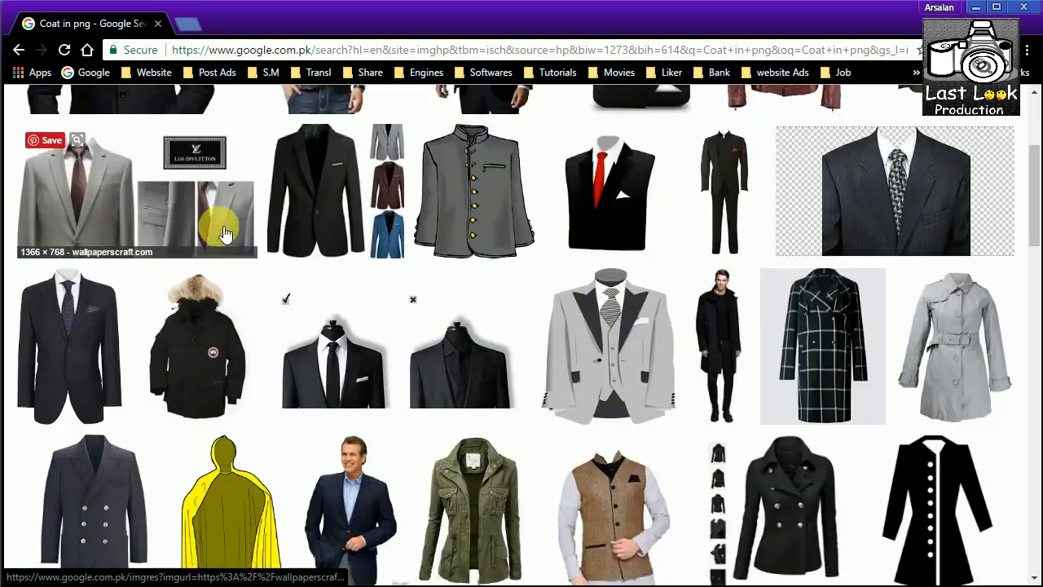
{"action": "scroll", "coordinate": [245, 233], "scroll_direction": "down", "scroll_amount": 6}
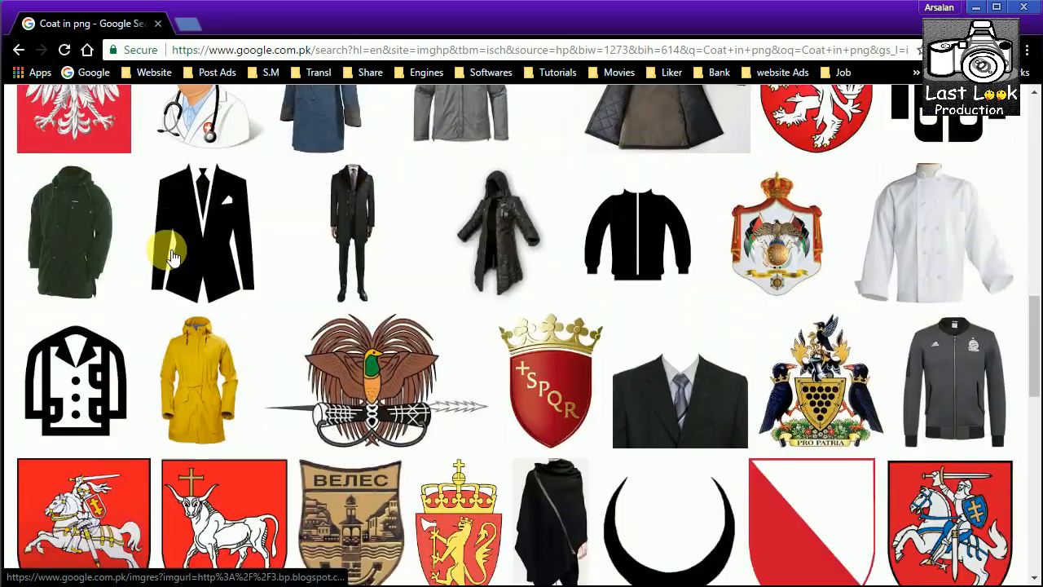
{"action": "scroll", "coordinate": [249, 256], "scroll_direction": "down", "scroll_amount": 2}
{"action": "scroll", "coordinate": [248, 256], "scroll_direction": "down", "scroll_amount": 8}
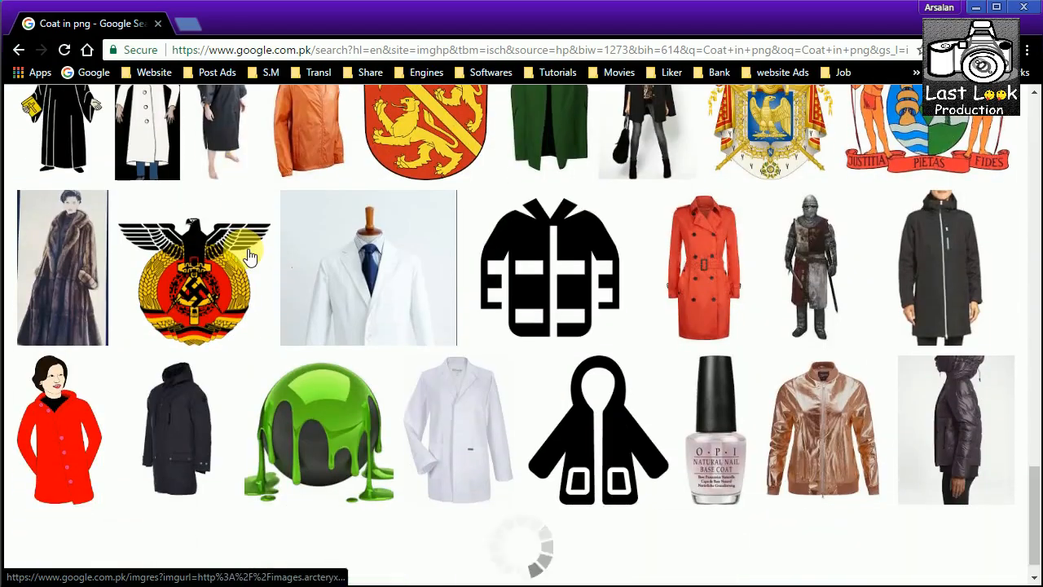
{"action": "scroll", "coordinate": [248, 271], "scroll_direction": "down", "scroll_amount": 10}
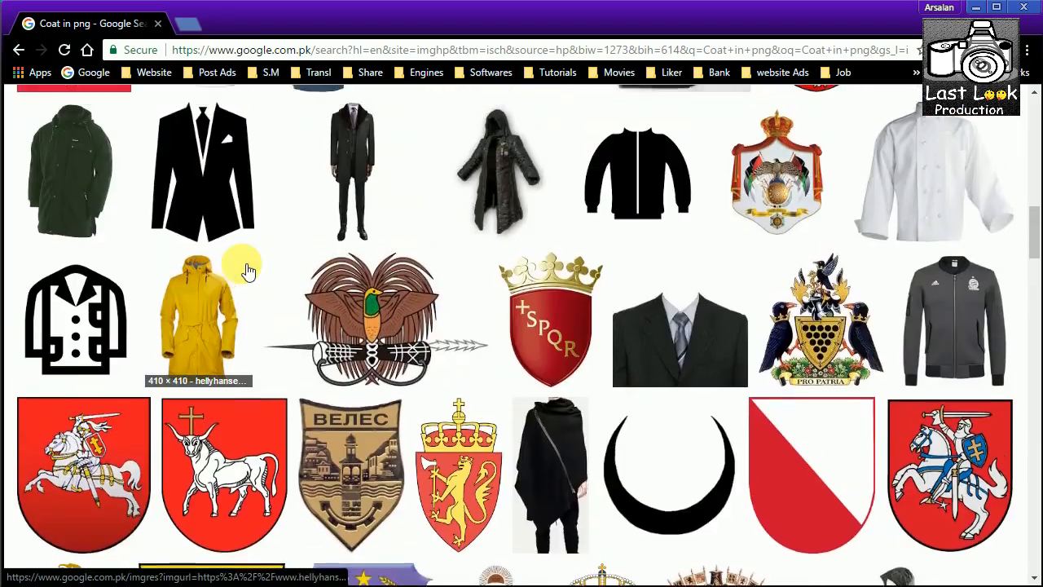
{"action": "scroll", "coordinate": [244, 269], "scroll_direction": "up", "scroll_amount": 2}
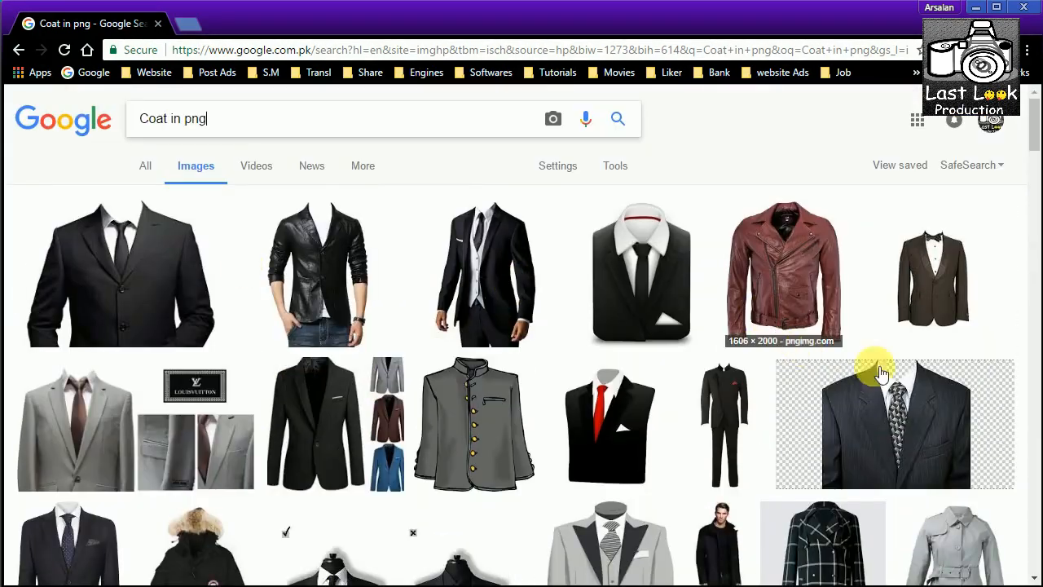
Preview the dark pinstriped coat with patterned tie on a checkered background
{"action": "left_click", "coordinate": [908, 412]}
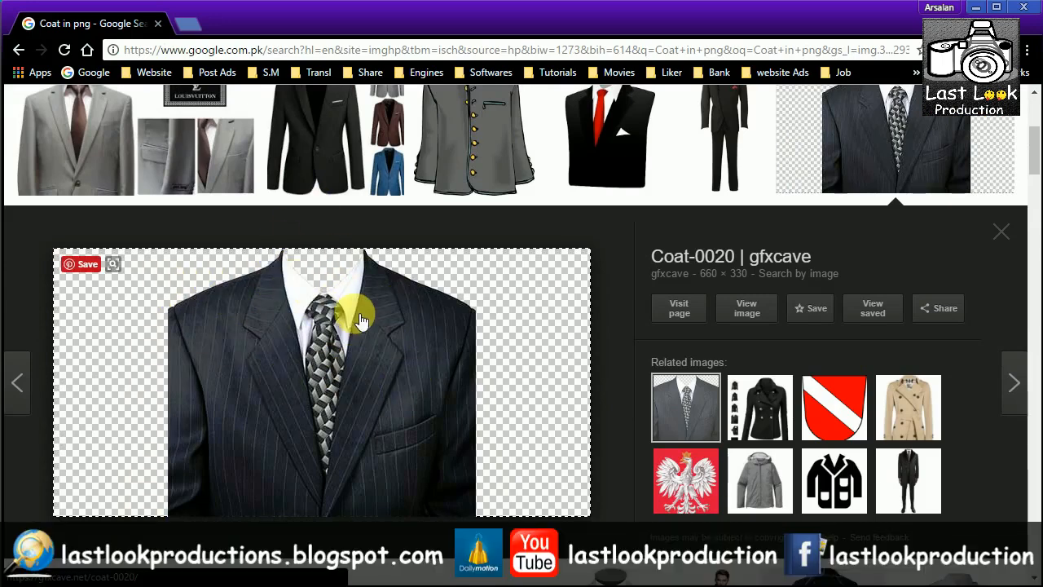
{"action": "scroll", "coordinate": [352, 306], "scroll_direction": "up", "scroll_amount": 2}
{"action": "scroll", "coordinate": [355, 322], "scroll_direction": "up", "scroll_amount": 2}
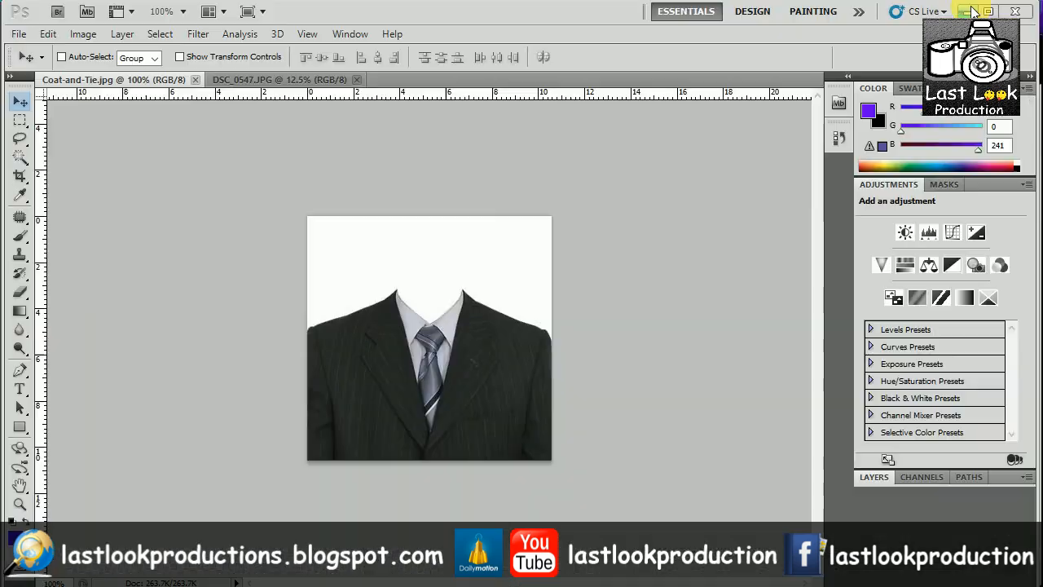
Return to Photoshop and, with the Polygonal Lasso Tool on DSC_0547.JPG, outline the image-left side from the neck up around the ear to the hair
{"action": "left_click", "coordinate": [975, 8]}
{"action": "left_click", "coordinate": [244, 80]}
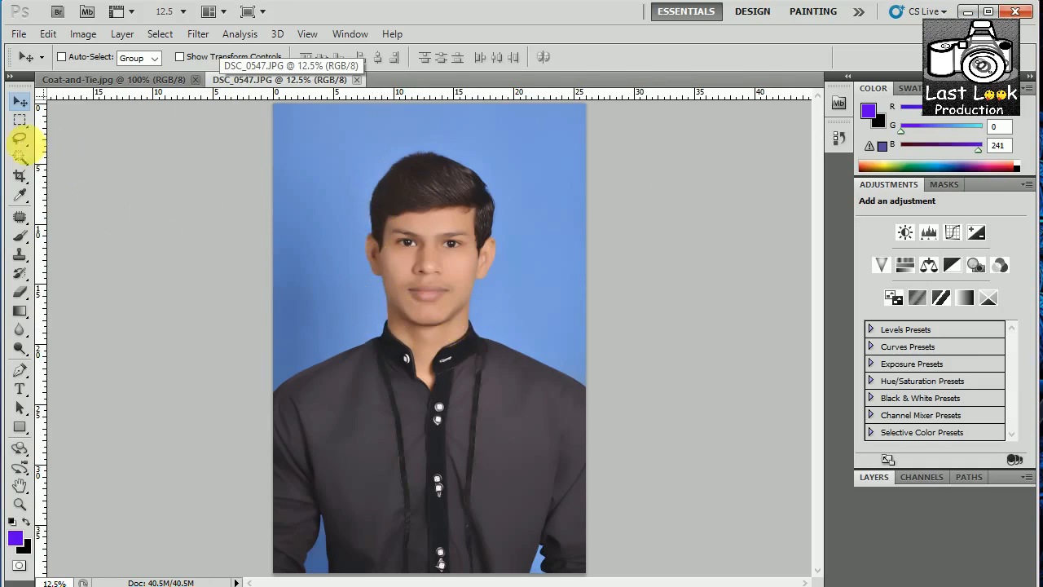
{"action": "left_click", "coordinate": [26, 146]}
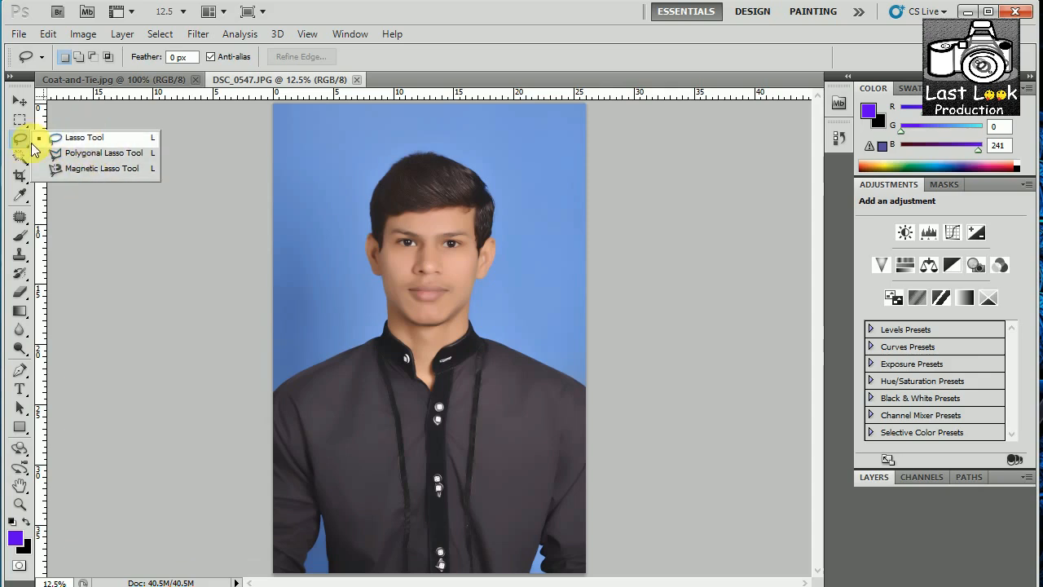
{"action": "left_click", "coordinate": [82, 156]}
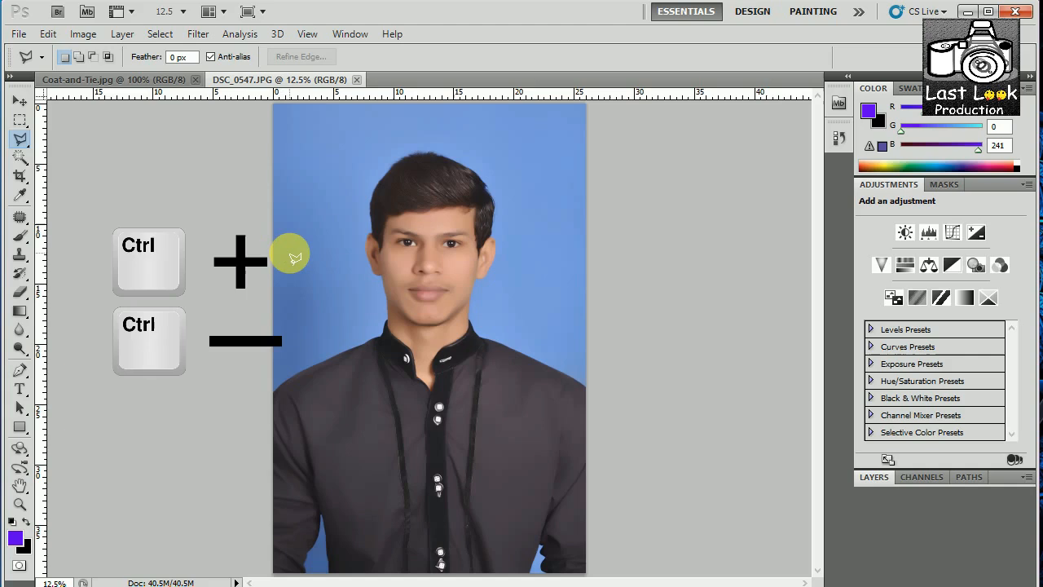
{"action": "key", "text": "ctrl+plus"}
{"action": "key", "text": "ctrl+plus"}
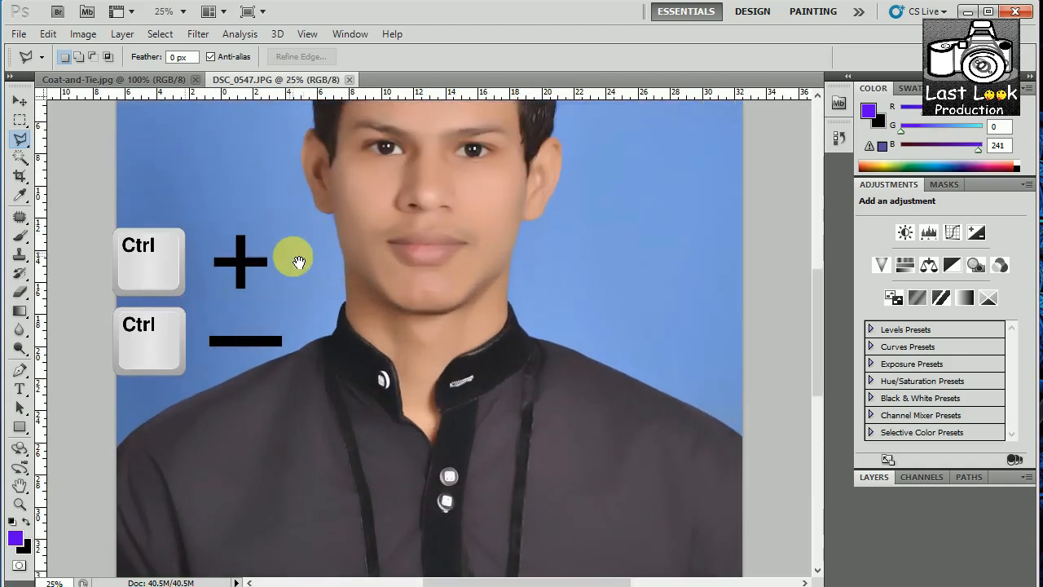
{"action": "mouse_move", "coordinate": [396, 199]}
{"action": "left_mouse_down"}
{"action": "mouse_move", "coordinate": [388, 333]}
{"action": "mouse_move", "coordinate": [563, 243]}
{"action": "mouse_move", "coordinate": [465, 203]}
{"action": "mouse_move", "coordinate": [448, 244]}
{"action": "mouse_move", "coordinate": [481, 292]}
{"action": "mouse_move", "coordinate": [459, 275]}
{"action": "mouse_move", "coordinate": [464, 302]}
{"action": "mouse_move", "coordinate": [449, 256]}
{"action": "left_mouse_up"}
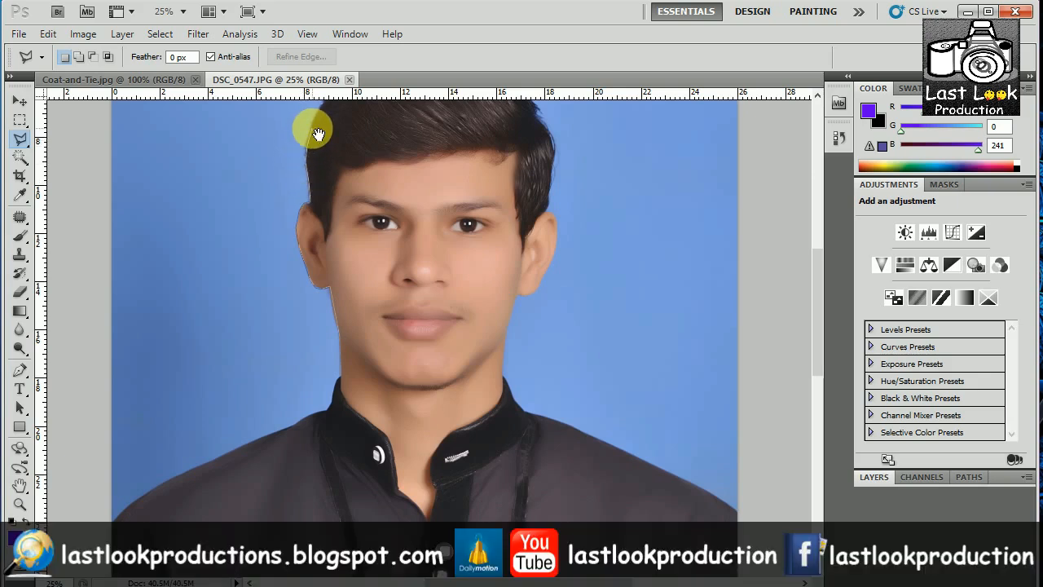
{"action": "left_click_drag", "start_coordinate": [318, 133], "coordinate": [314, 226]}
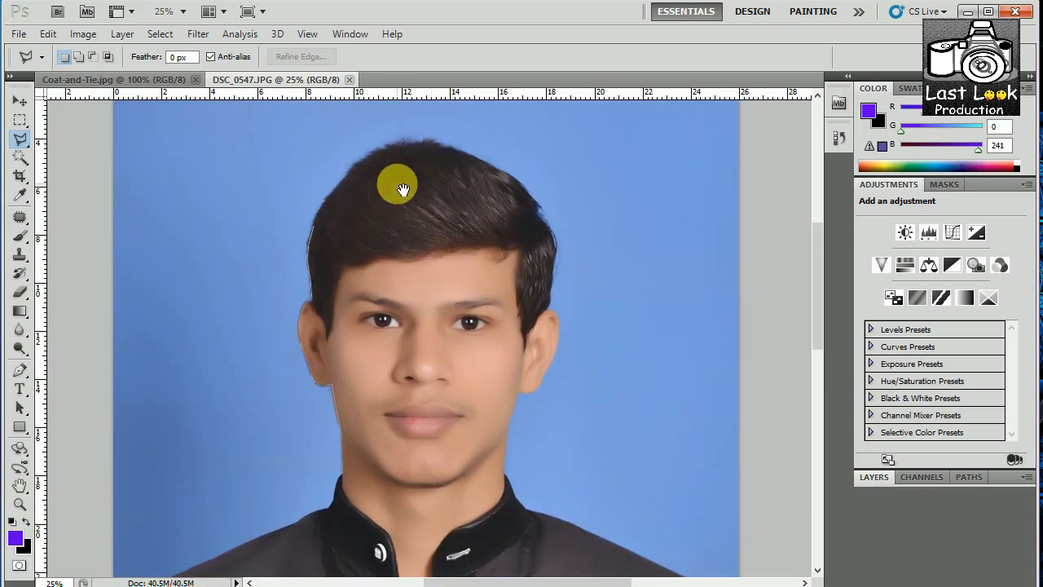
Continue the lasso outline over the top of the hair to its upper edge on the image-right side
{"action": "left_click", "coordinate": [325, 206]}
{"action": "left_click", "coordinate": [363, 164]}
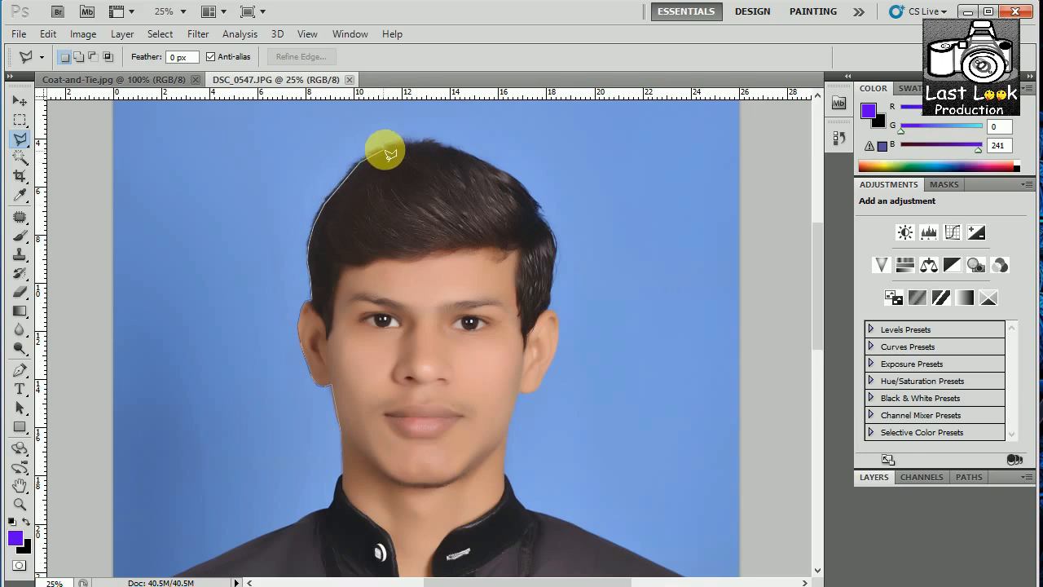
{"action": "left_click", "coordinate": [387, 149]}
{"action": "left_click", "coordinate": [434, 144]}
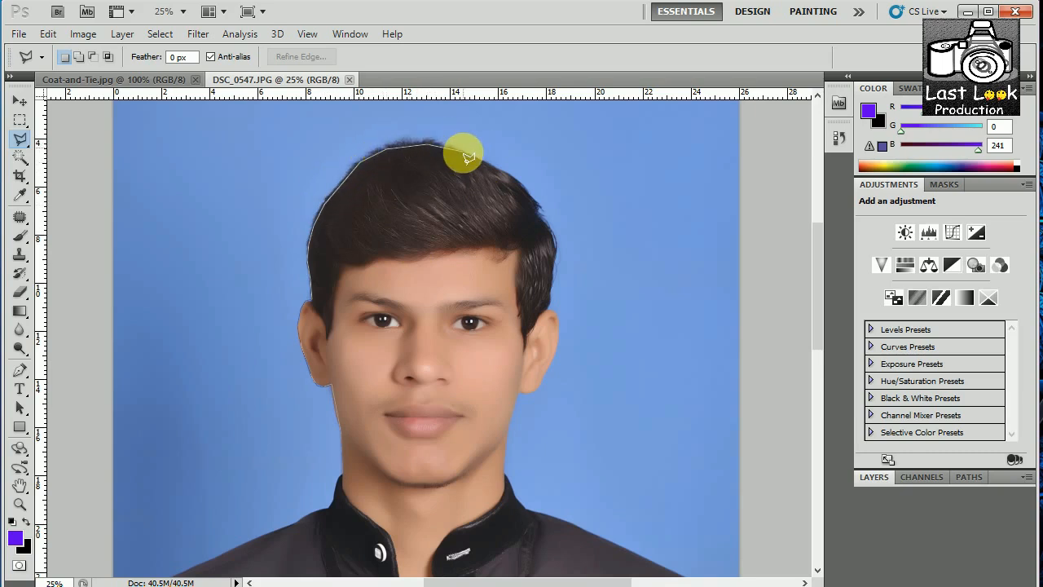
{"action": "left_click", "coordinate": [476, 156]}
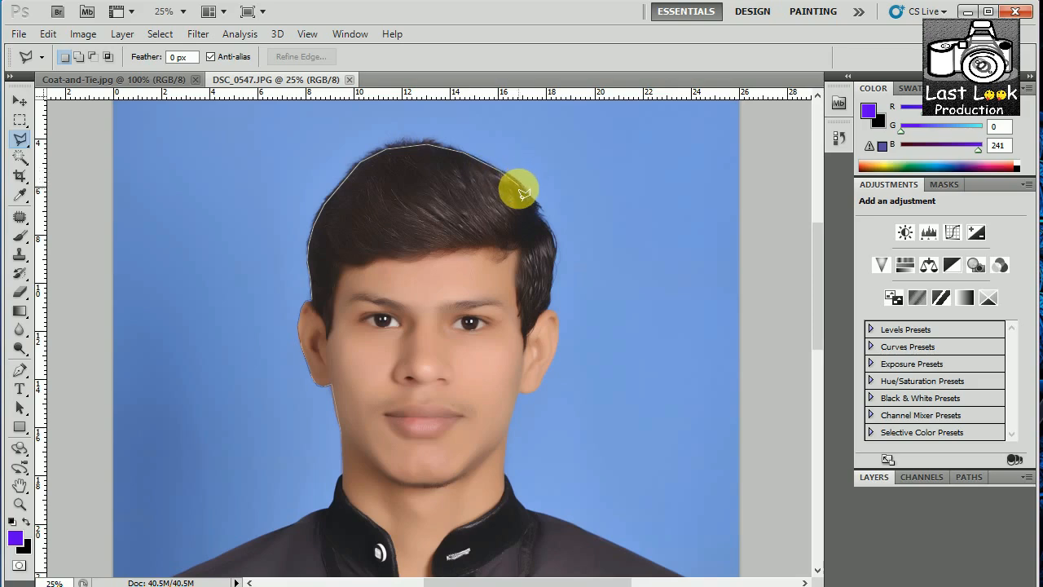
{"action": "scroll", "coordinate": [522, 190], "scroll_direction": "up", "scroll_amount": 2}
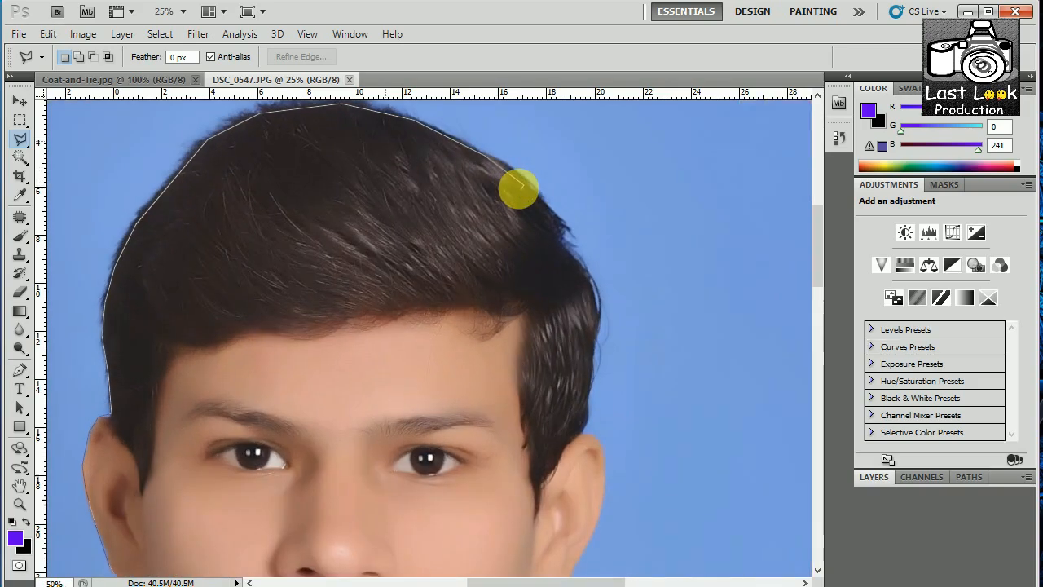
{"action": "left_click", "coordinate": [522, 188]}
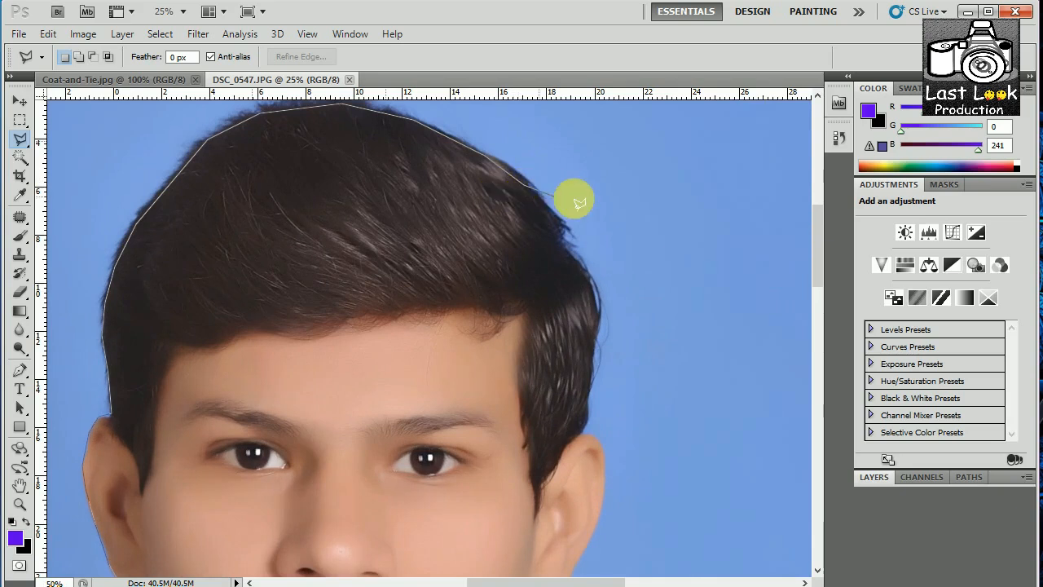
Extend the lasso outline down the image-right edge of the hair to the top of the ear
{"action": "left_click", "coordinate": [561, 239]}
{"action": "left_click", "coordinate": [577, 259]}
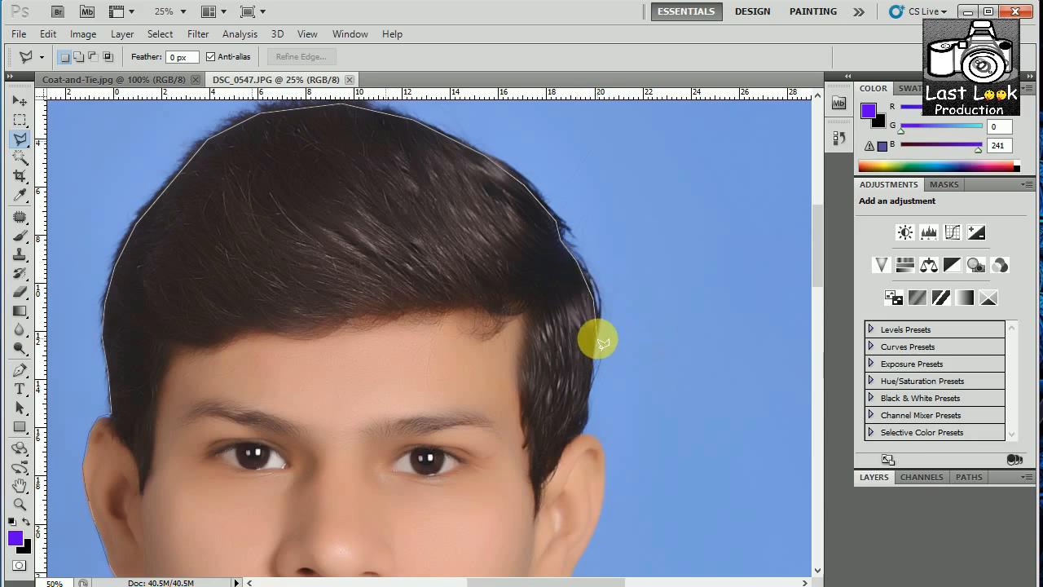
{"action": "left_click", "coordinate": [596, 332]}
{"action": "left_click", "coordinate": [592, 364]}
{"action": "left_click", "coordinate": [589, 393]}
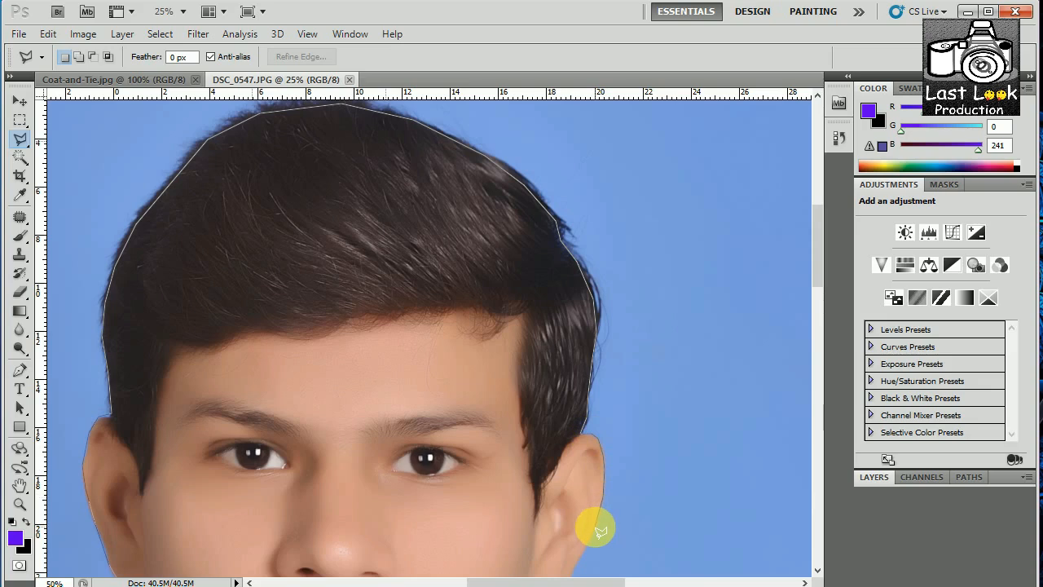
Carry the lasso outline around the image-right ear and down the jaw and neck to the shirt collar
{"action": "mouse_move", "coordinate": [601, 532]}
{"action": "left_mouse_down"}
{"action": "mouse_move", "coordinate": [624, 314]}
{"action": "mouse_move", "coordinate": [612, 333]}
{"action": "left_mouse_up"}
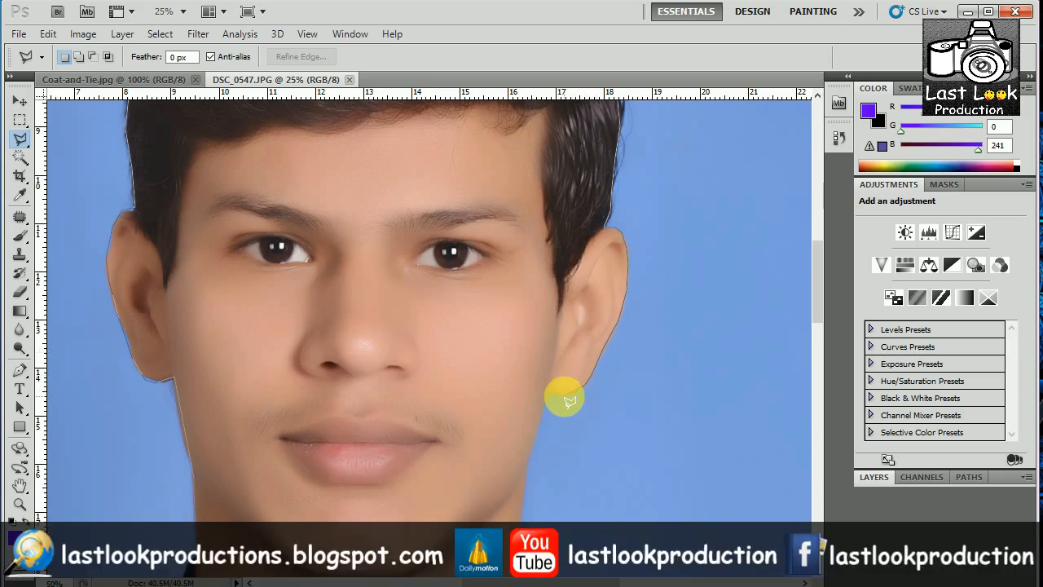
{"action": "left_click", "coordinate": [550, 396]}
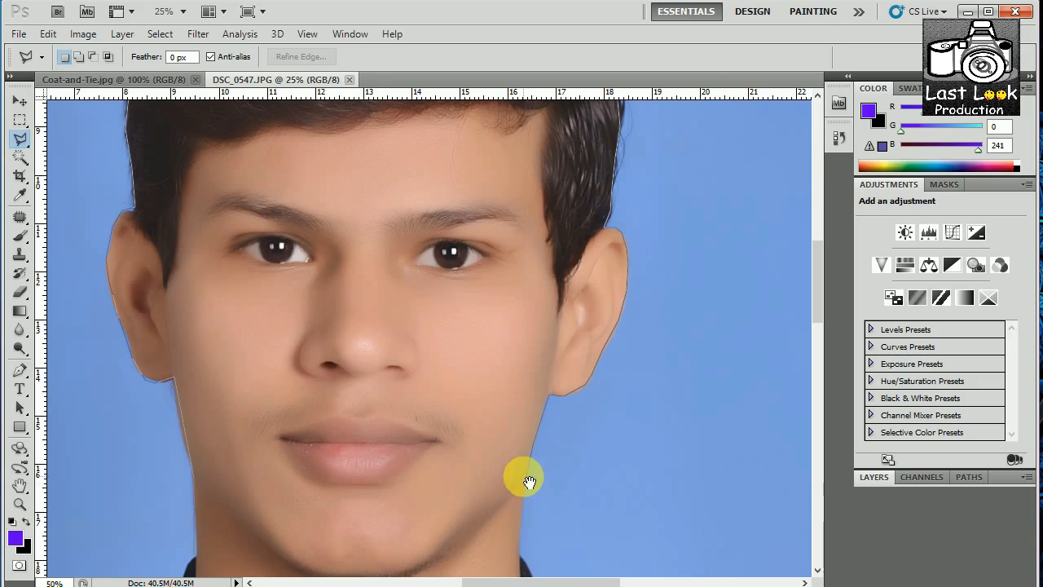
{"action": "left_click_drag", "start_coordinate": [529, 482], "coordinate": [552, 236]}
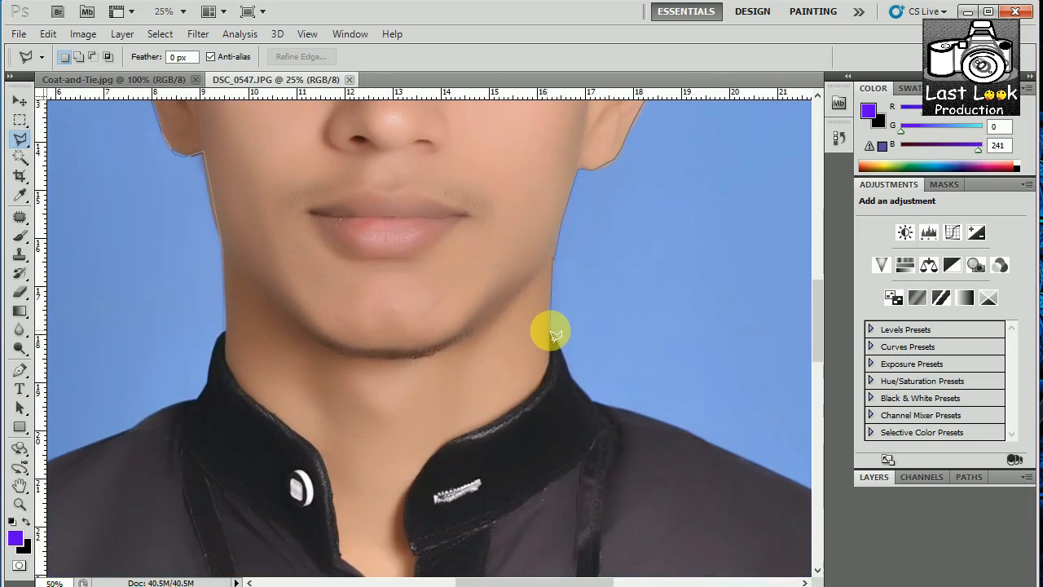
{"action": "left_click", "coordinate": [551, 333]}
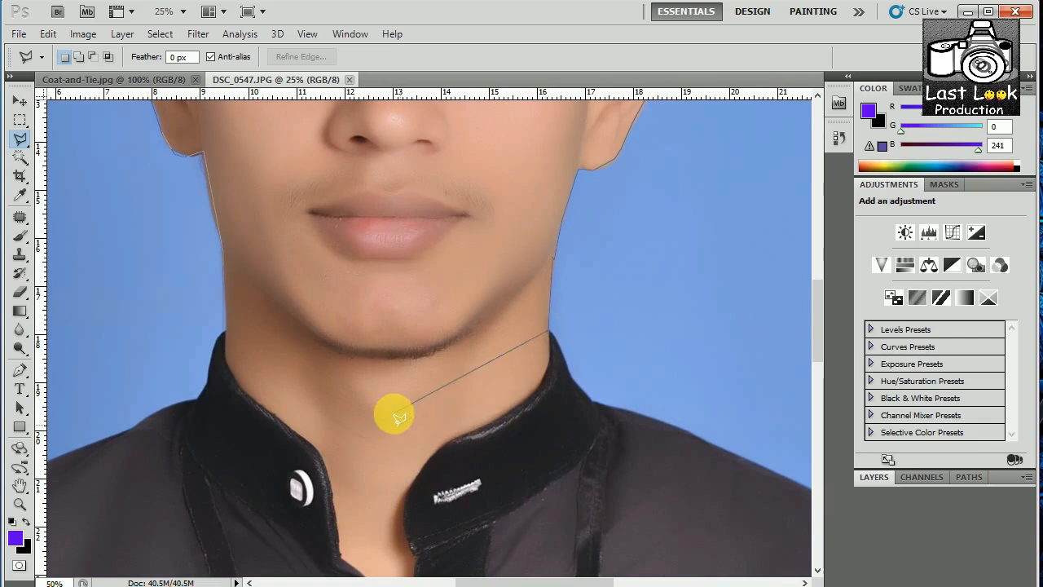
Close the head selection with lasso points at the base of the neck and back at the image-left collar edge
{"action": "left_click", "coordinate": [385, 468]}
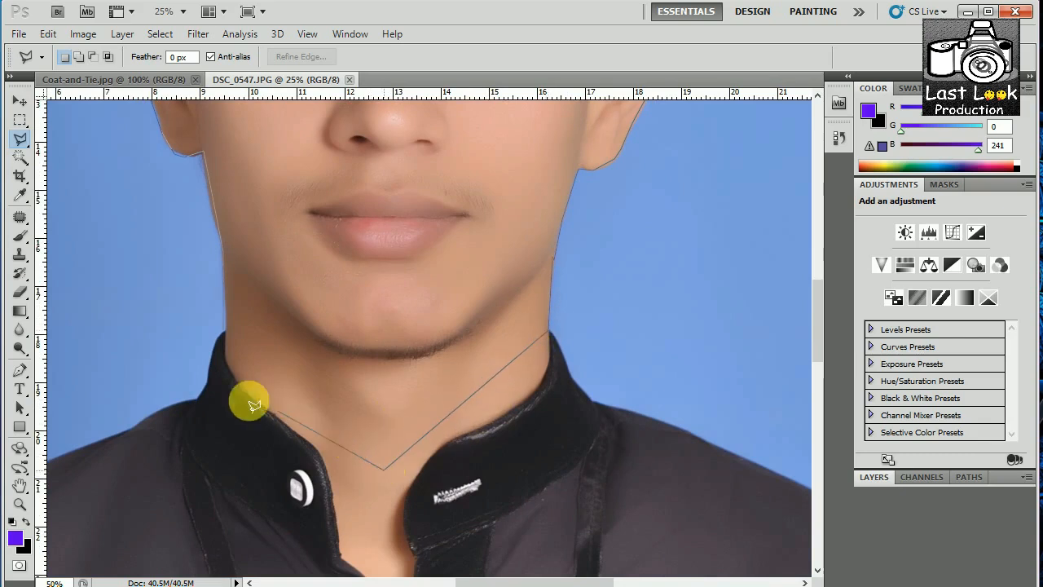
{"action": "left_click", "coordinate": [228, 336]}
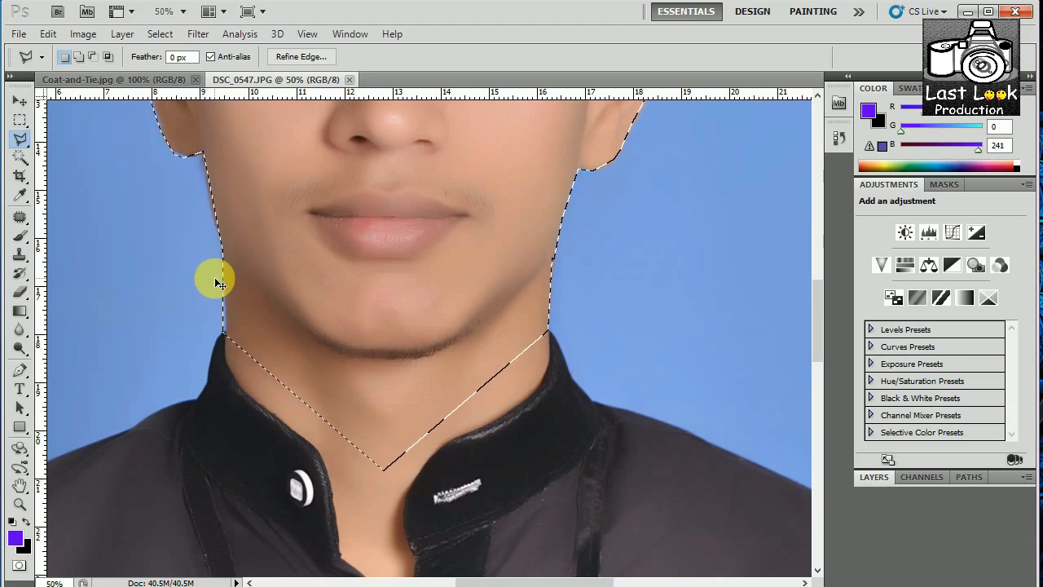
{"action": "key", "text": "ctrl+d"}
{"action": "key", "text": "ctrl+minus"}
{"action": "key", "text": "ctrl+minus"}
{"action": "key", "text": "ctrl+minus"}
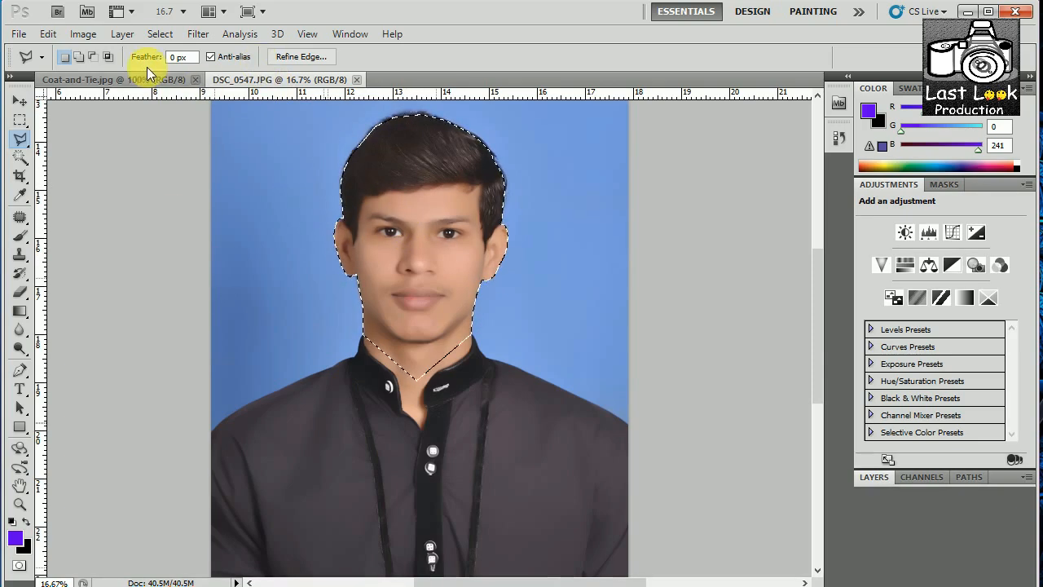
Start a new document measured in inches, with a width of 1.5 and a height of 2
{"action": "left_click", "coordinate": [18, 34]}
{"action": "left_click", "coordinate": [44, 49]}
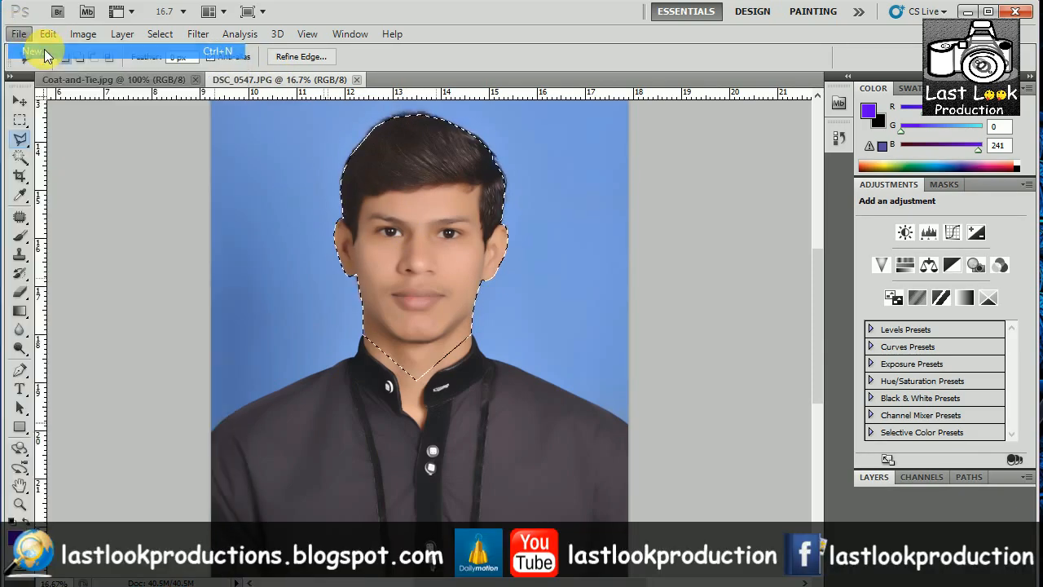
{"action": "left_click_drag", "start_coordinate": [515, 60], "coordinate": [453, 160]}
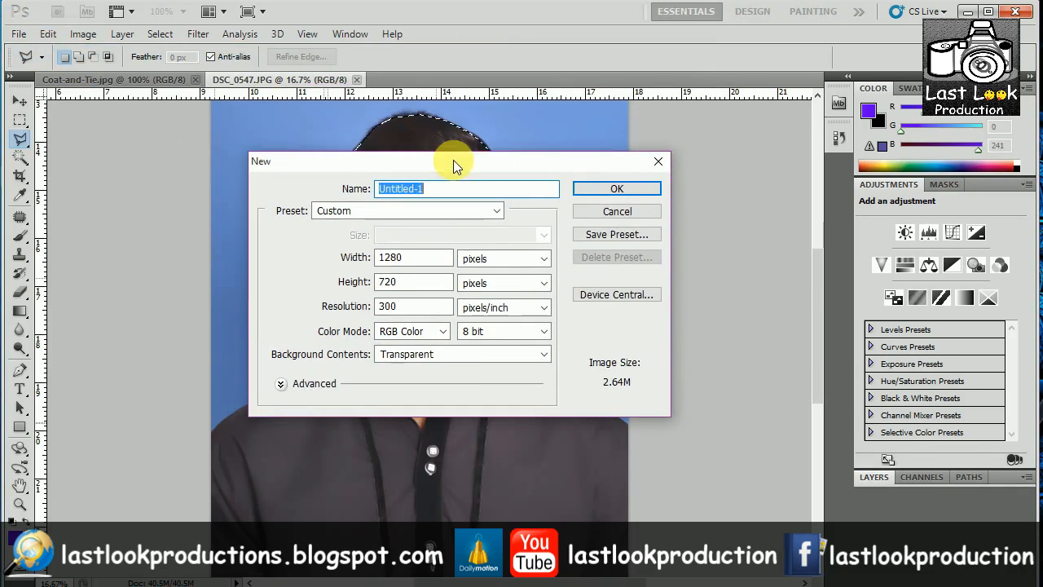
{"action": "left_click", "coordinate": [510, 260]}
{"action": "left_click", "coordinate": [507, 277]}
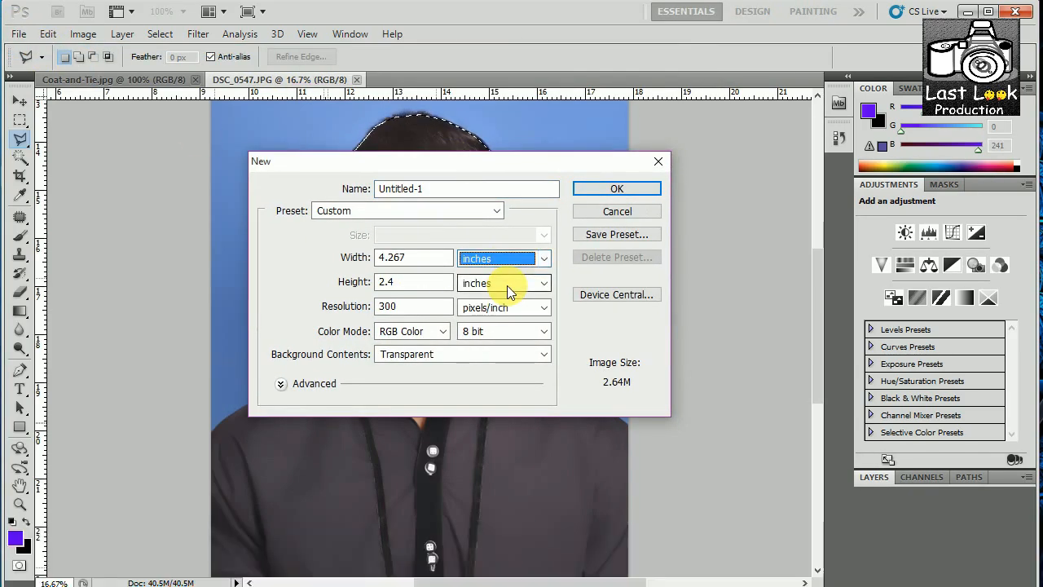
{"action": "double_click", "coordinate": [440, 258]}
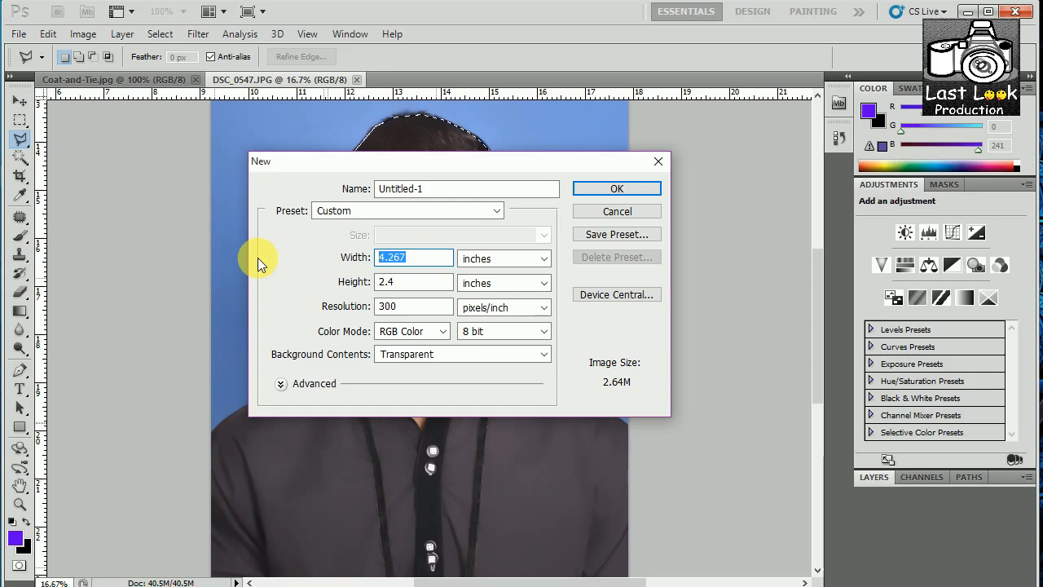
{"action": "type", "text": "1.5"}
{"action": "double_click", "coordinate": [410, 281]}
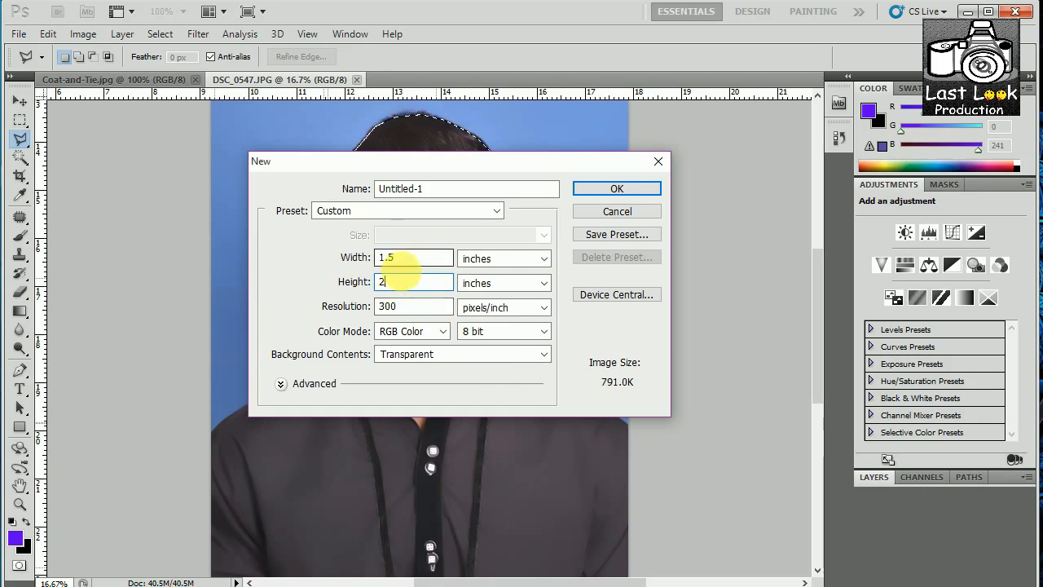
Set the new document's resolution to 200 pixels/inch and its background contents to White, and create it
{"action": "double_click", "coordinate": [391, 306]}
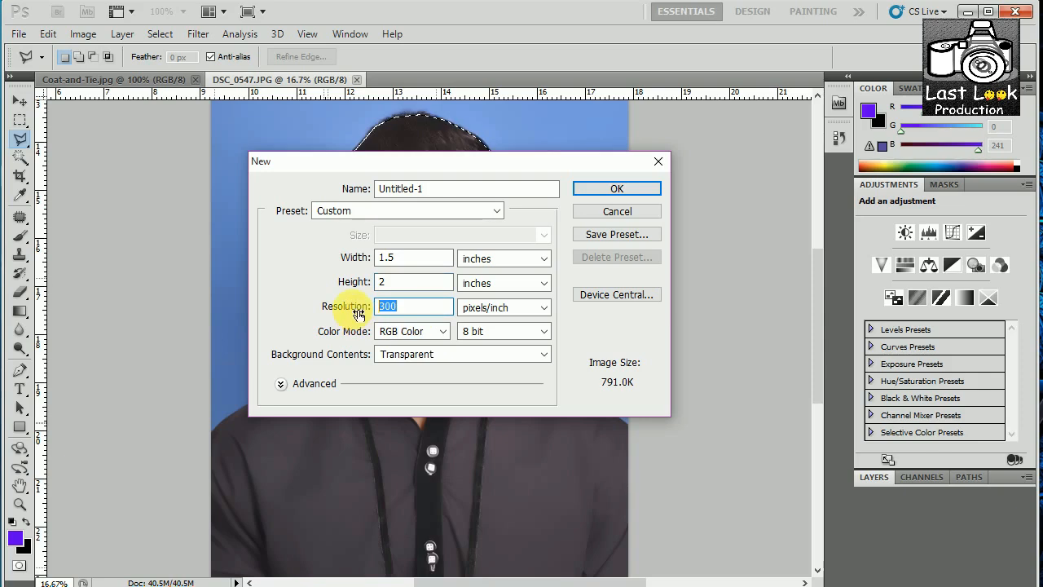
{"action": "type", "text": "200"}
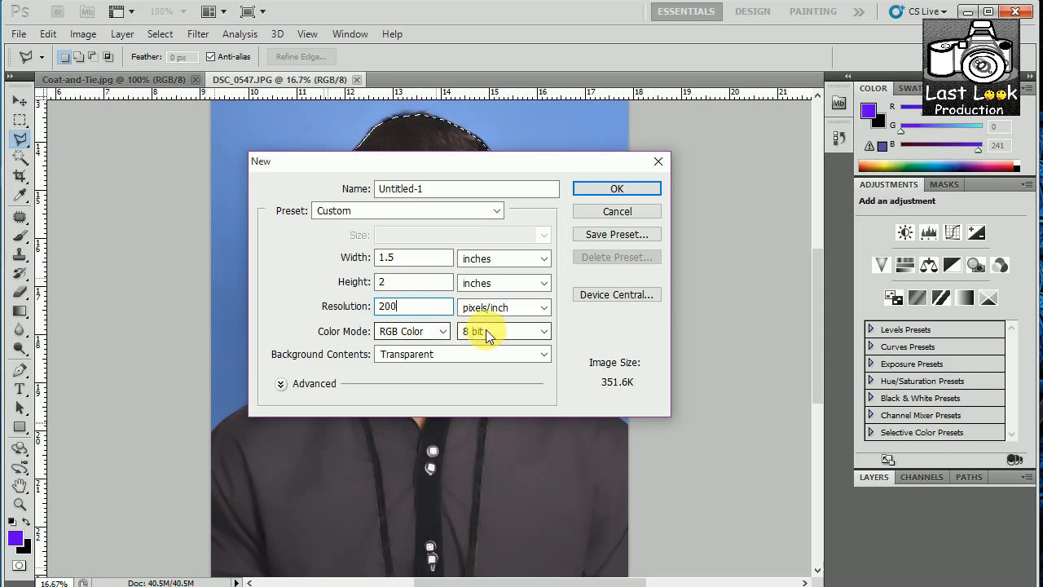
{"action": "left_click", "coordinate": [408, 357]}
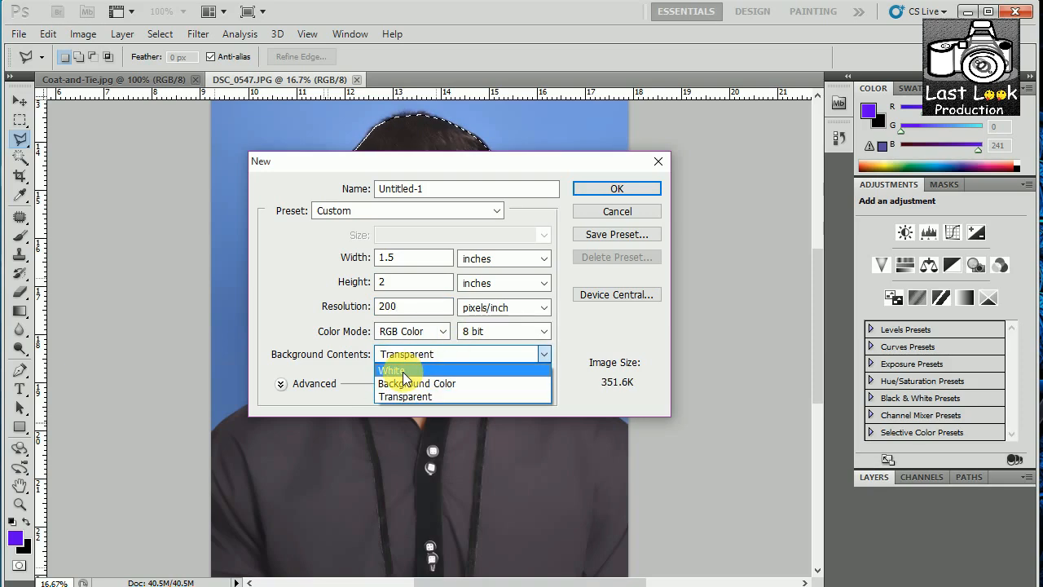
{"action": "left_click", "coordinate": [405, 371]}
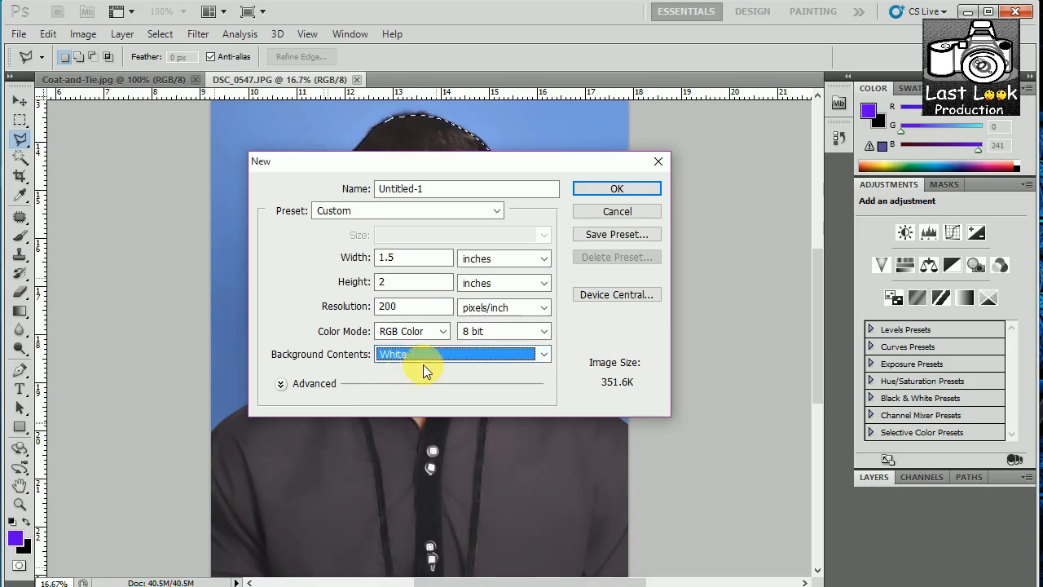
{"action": "left_click", "coordinate": [624, 190]}
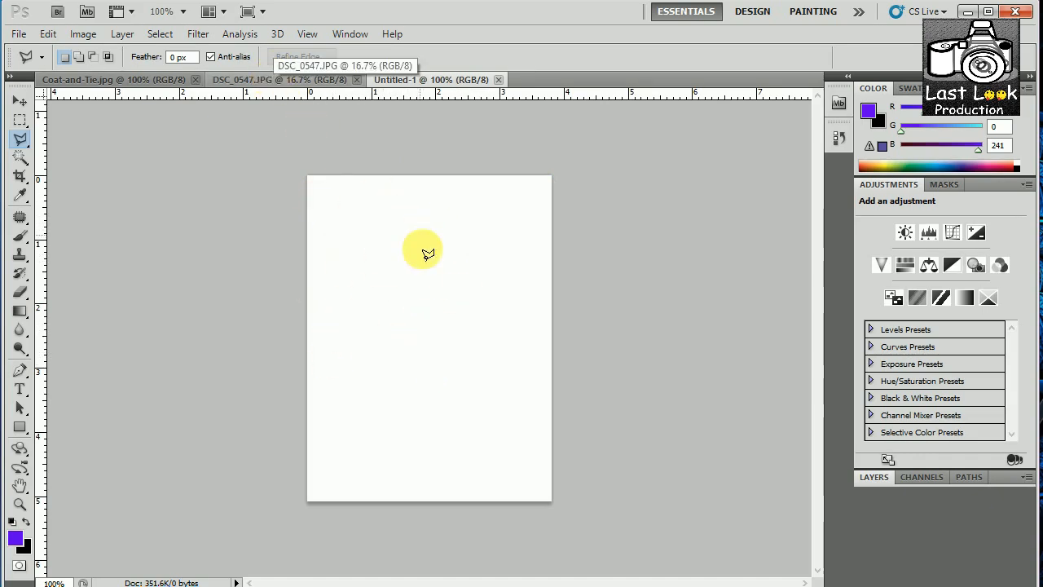
Set the foreground color to blue #0e0ef2 and fill the new document's background with it
{"action": "left_click", "coordinate": [16, 539]}
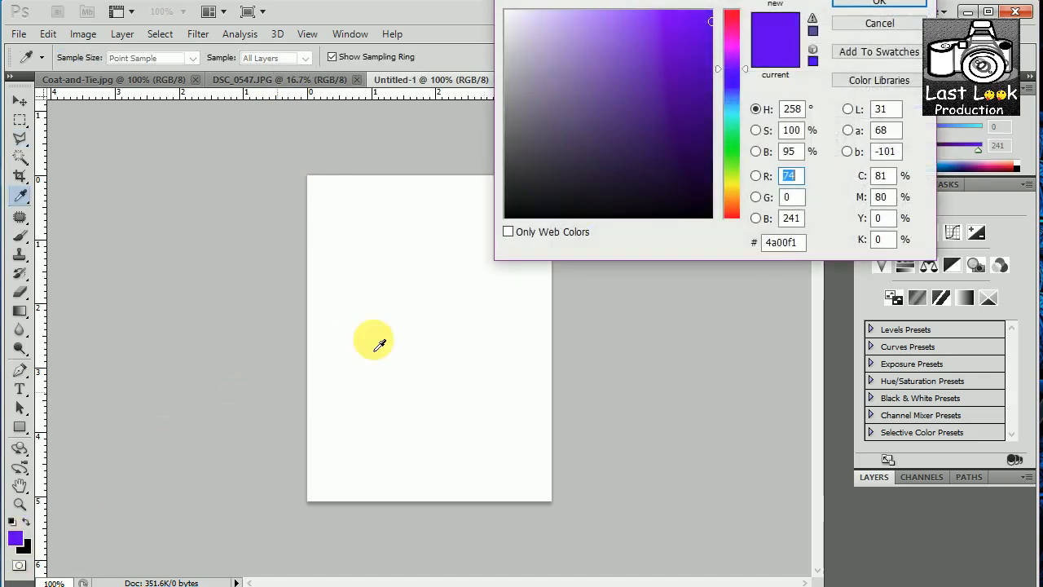
{"action": "left_click", "coordinate": [737, 74]}
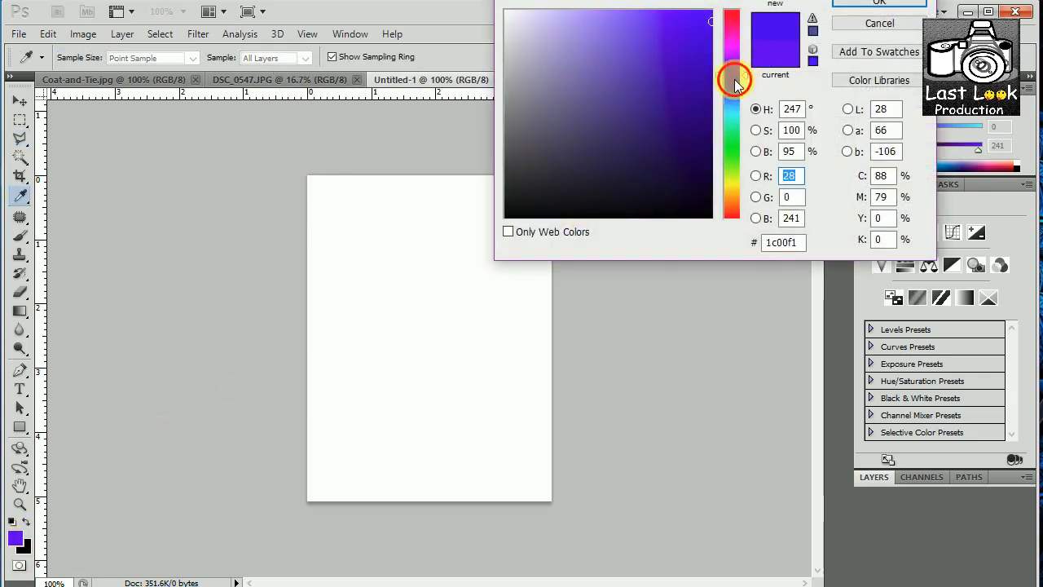
{"action": "left_click", "coordinate": [736, 79]}
{"action": "left_click", "coordinate": [701, 13]}
{"action": "left_click_drag", "start_coordinate": [705, 22], "coordinate": [706, 26]}
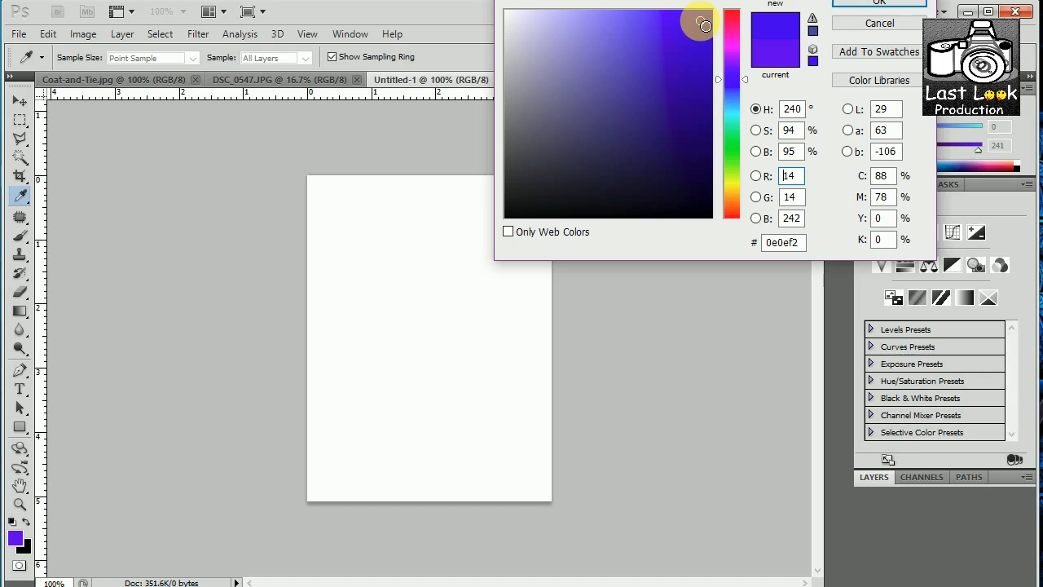
{"action": "left_click", "coordinate": [868, 7]}
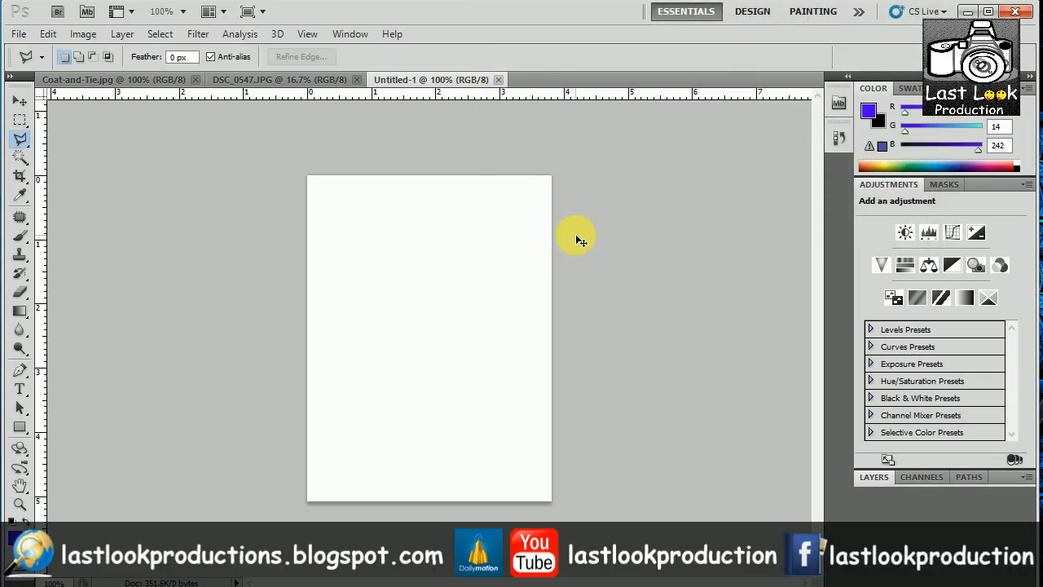
{"action": "key", "text": "ctrl+BackSpace"}
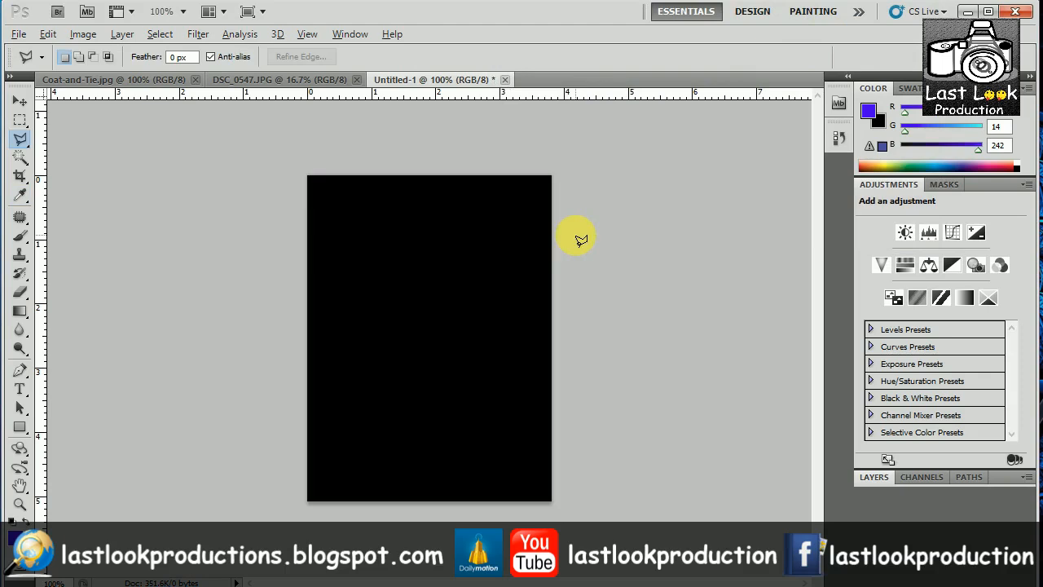
{"action": "key", "text": "alt+BackSpace"}
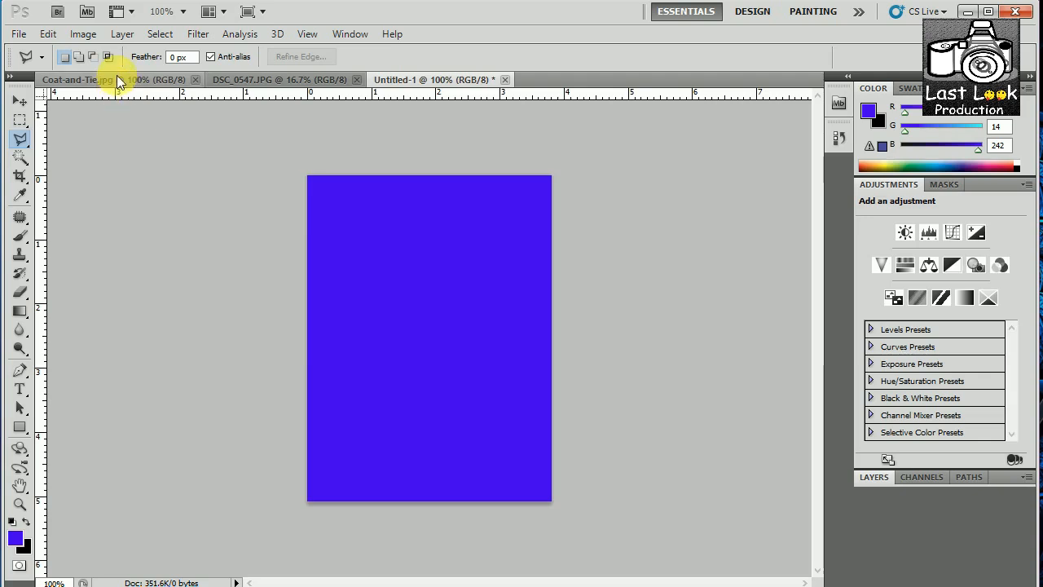
In Coat-and-Tie.jpg, select the white area around the coat with the Magic Wand Tool
{"action": "left_click", "coordinate": [118, 81]}
{"action": "left_click", "coordinate": [19, 101]}
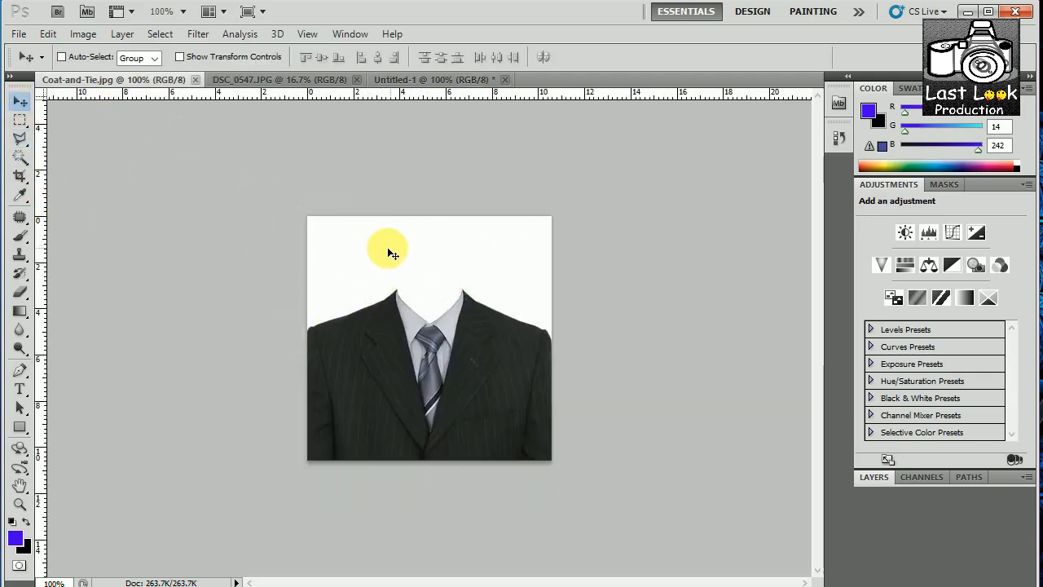
{"action": "left_click", "coordinate": [20, 157]}
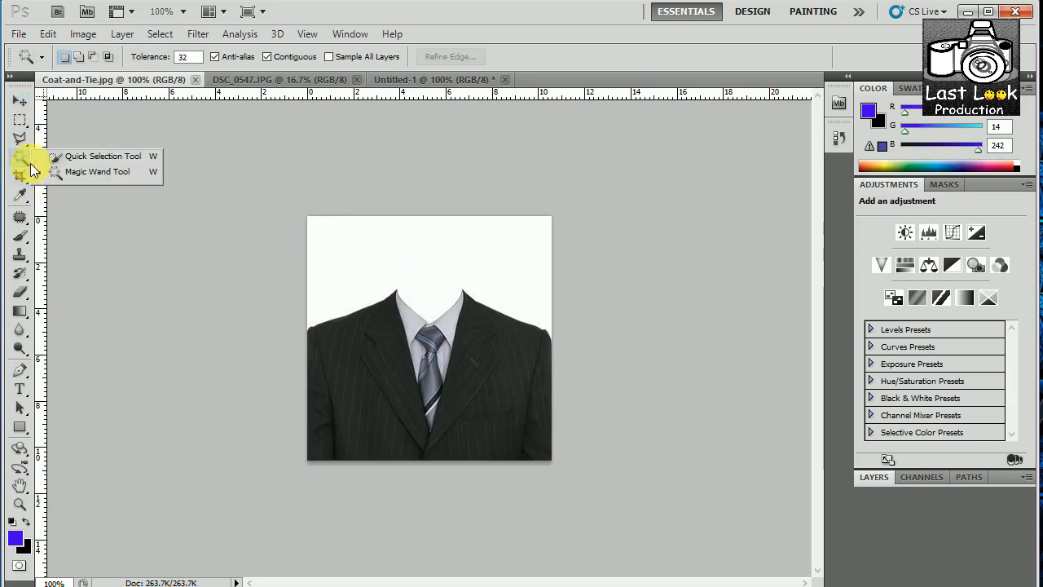
{"action": "left_click", "coordinate": [90, 172]}
{"action": "left_click", "coordinate": [336, 231]}
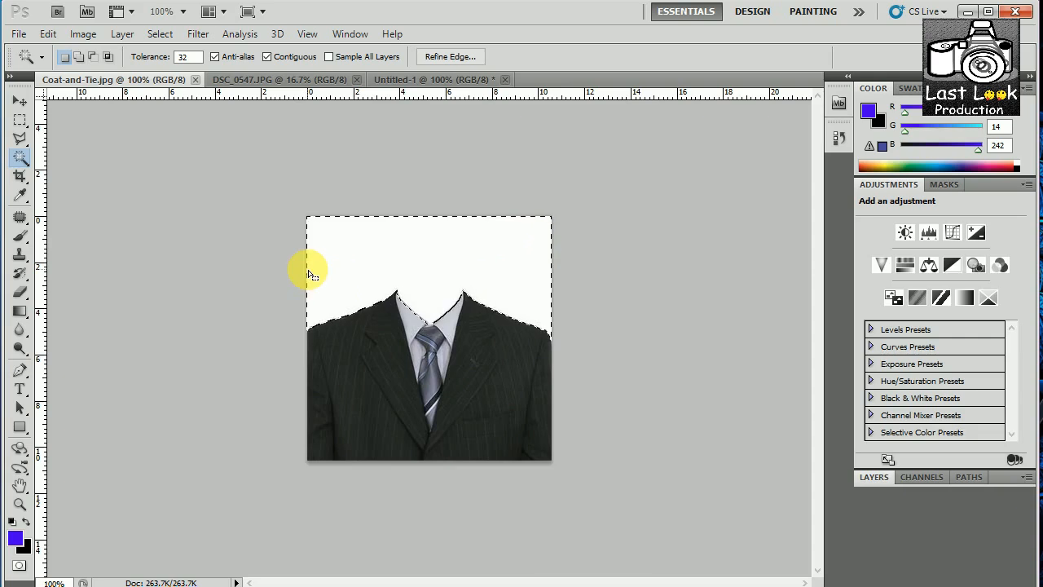
{"action": "key", "text": "shift+F5"}
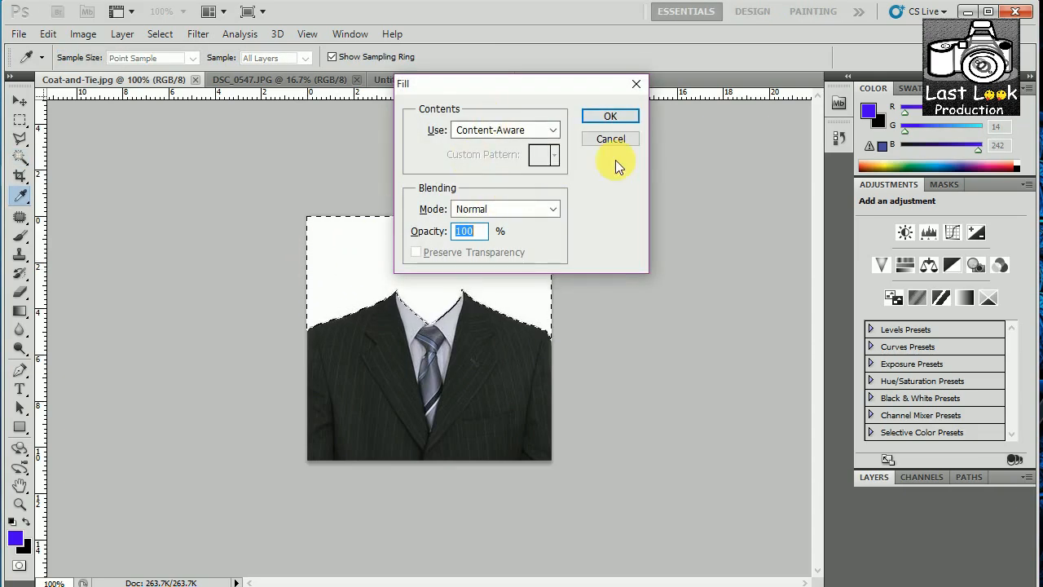
{"action": "left_click", "coordinate": [611, 119]}
{"action": "key", "text": "w"}
Convert the coat image's Background into a regular layer, delete the selected white area and deselect
{"action": "left_click", "coordinate": [872, 477]}
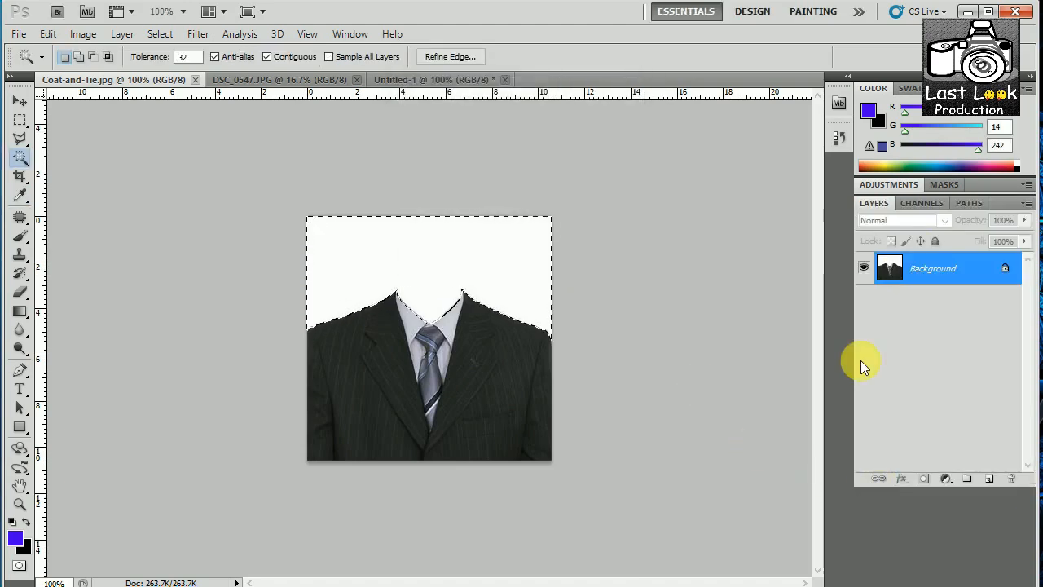
{"action": "double_click", "coordinate": [969, 267]}
{"action": "left_click", "coordinate": [653, 137]}
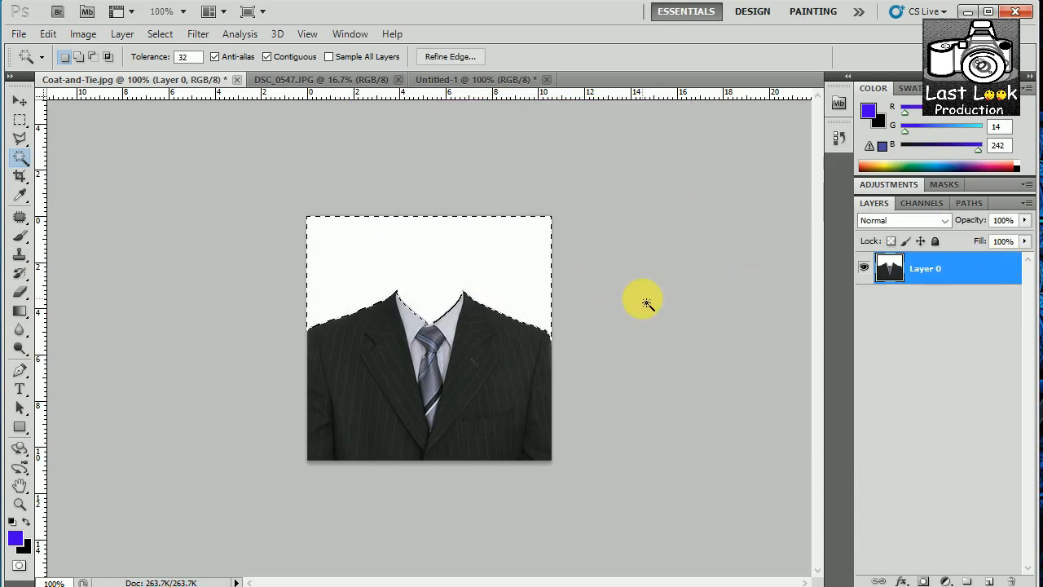
{"action": "key", "text": "Delete"}
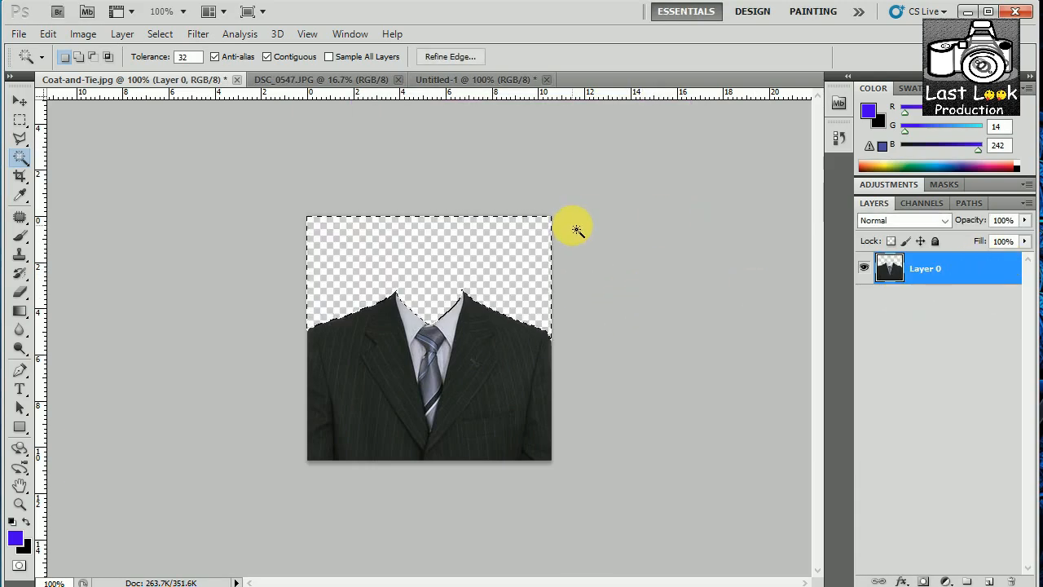
{"action": "key", "text": "ctrl+d"}
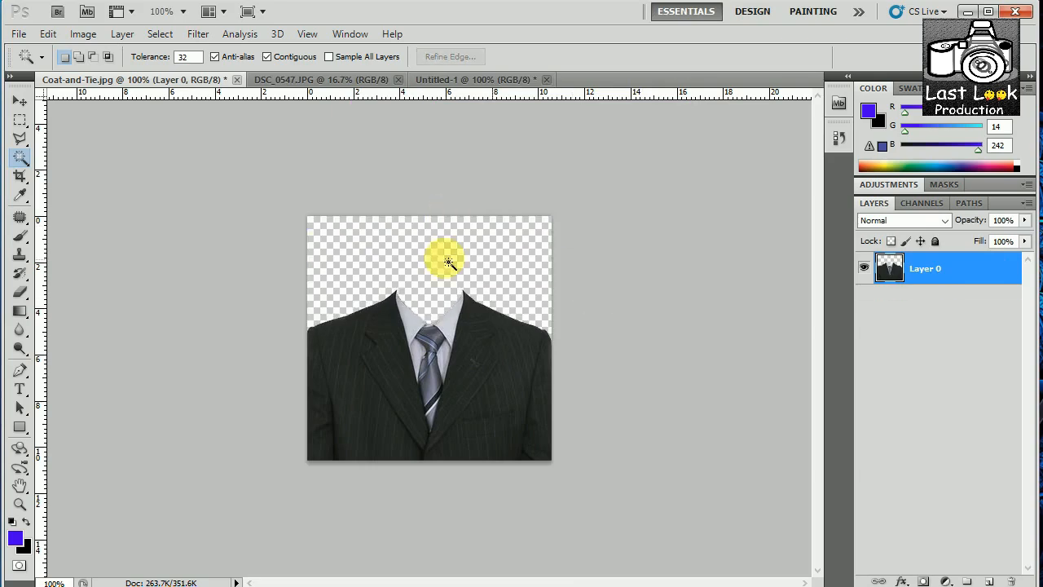
Float Coat-and-Tie.jpg in its own window and copy the coat layer into the blue document with the Move Tool
{"action": "left_click", "coordinate": [21, 101]}
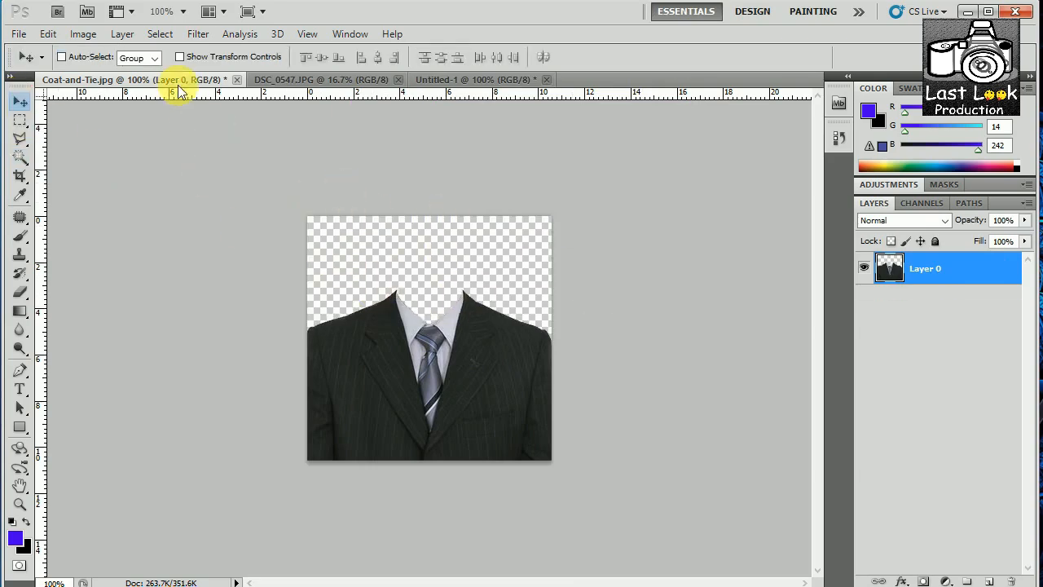
{"action": "left_click_drag", "start_coordinate": [169, 85], "coordinate": [720, 154]}
{"action": "left_click", "coordinate": [254, 76]}
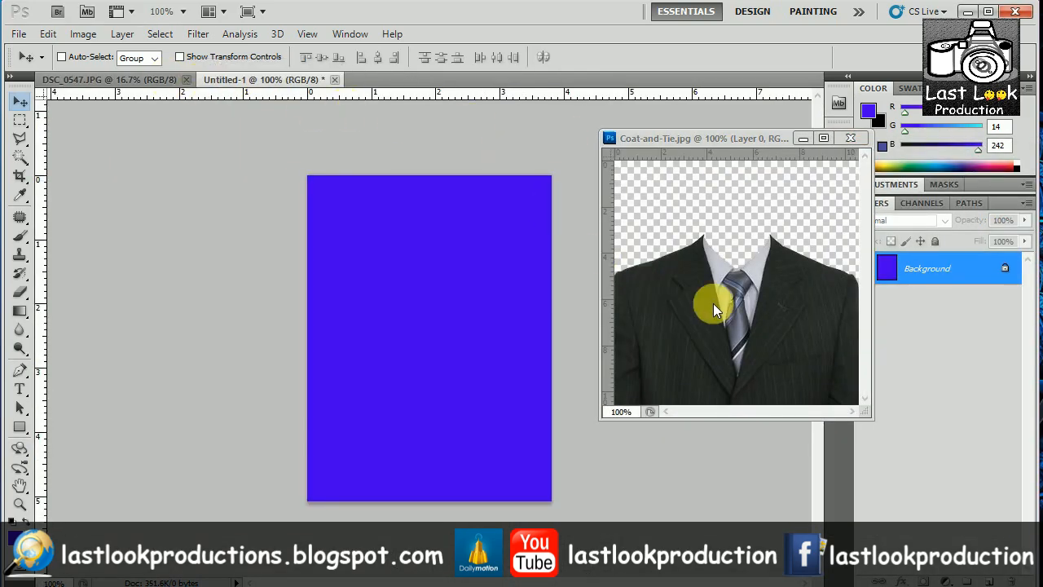
{"action": "left_click", "coordinate": [704, 339]}
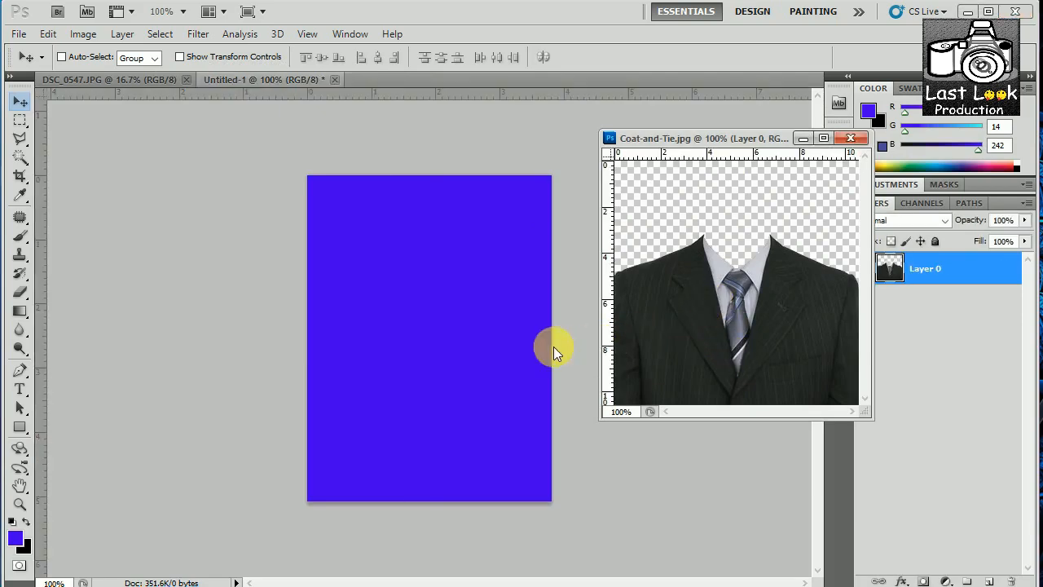
{"action": "left_click_drag", "start_coordinate": [644, 337], "coordinate": [432, 353]}
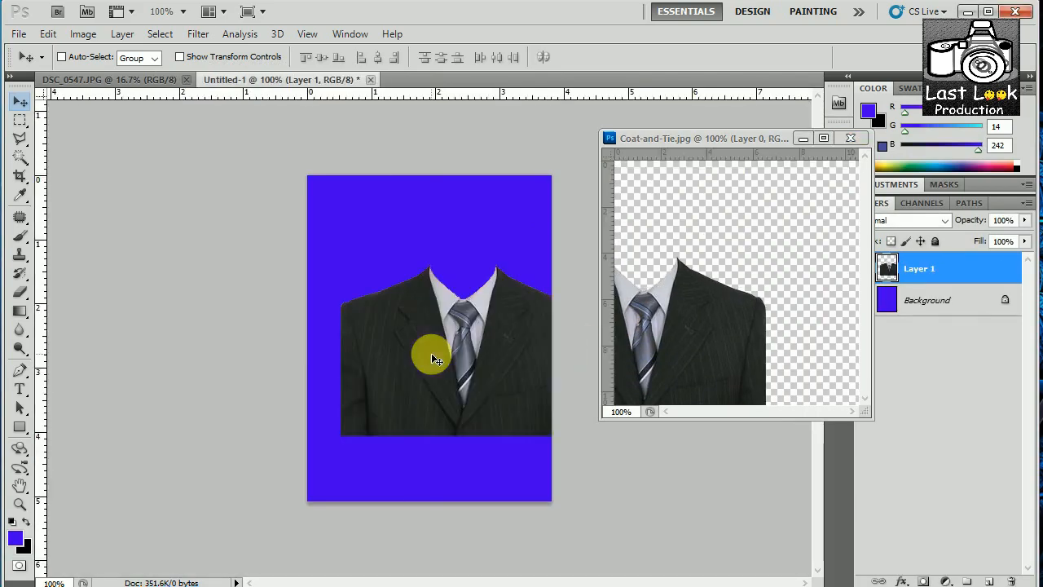
Dock Coat-and-Tie.jpg again and align the coat with the bottom and side edges of the blue canvas
{"action": "left_click_drag", "start_coordinate": [739, 150], "coordinate": [304, 79]}
{"action": "left_click", "coordinate": [304, 79]}
{"action": "left_click_drag", "start_coordinate": [419, 363], "coordinate": [386, 427]}
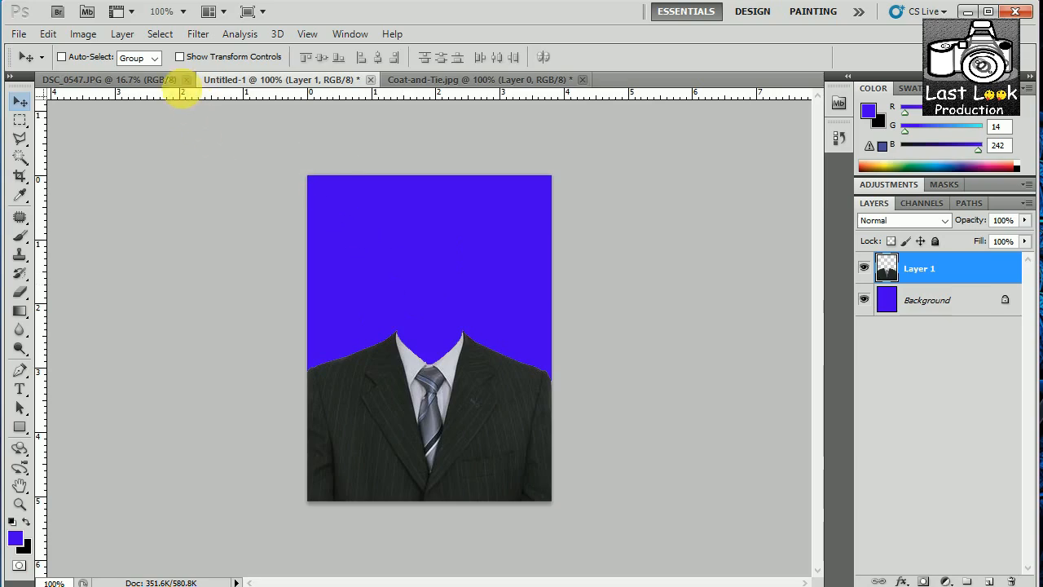
Float DSC_0547.JPG, copy its selected head into the blue document, then dock the photo and return to that document
{"action": "left_click", "coordinate": [126, 79]}
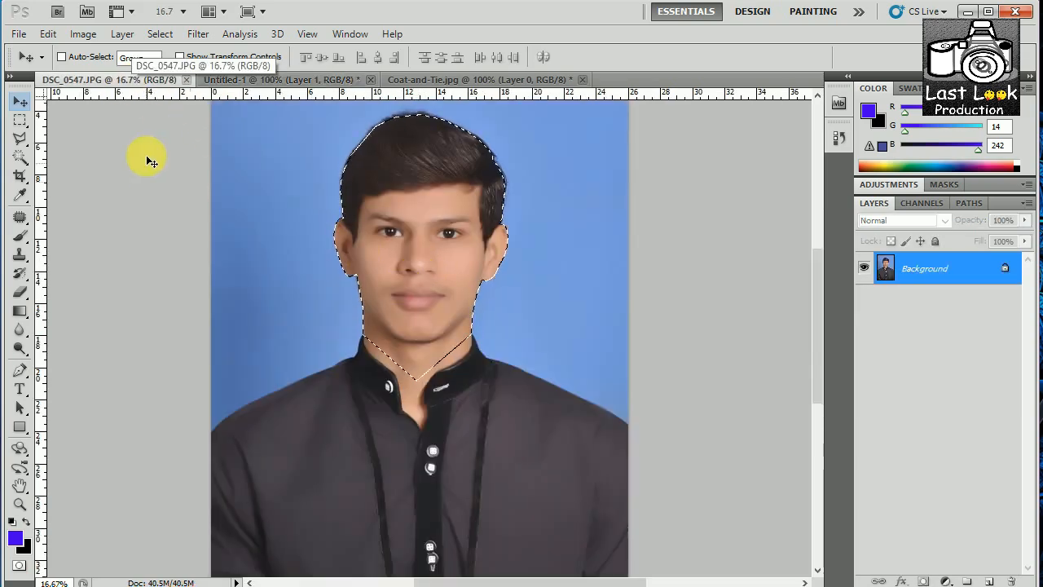
{"action": "left_click_drag", "start_coordinate": [146, 81], "coordinate": [764, 142]}
{"action": "left_click_drag", "start_coordinate": [860, 261], "coordinate": [422, 283]}
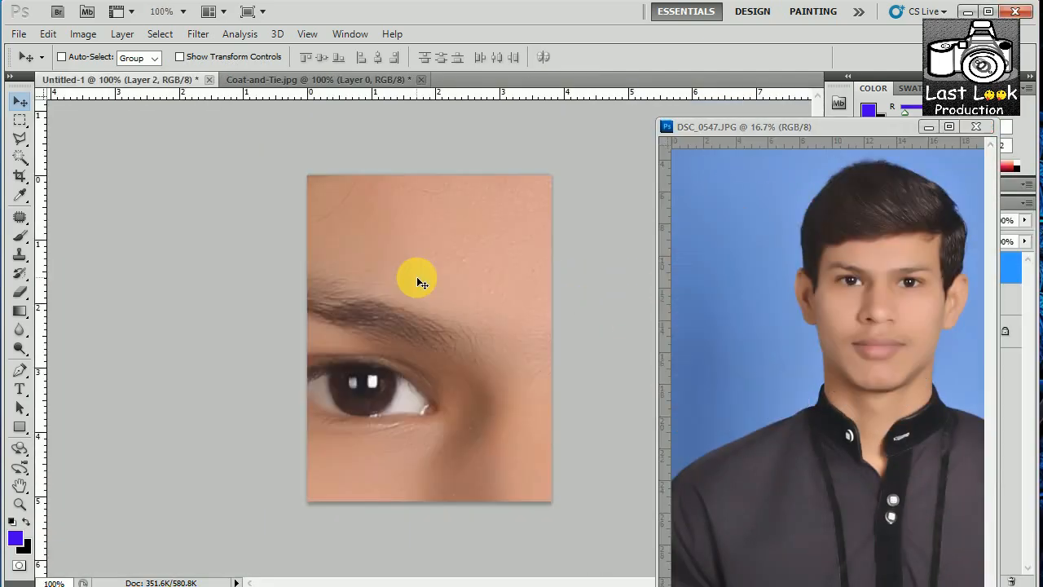
{"action": "left_click_drag", "start_coordinate": [761, 128], "coordinate": [391, 80]}
{"action": "left_click", "coordinate": [154, 78]}
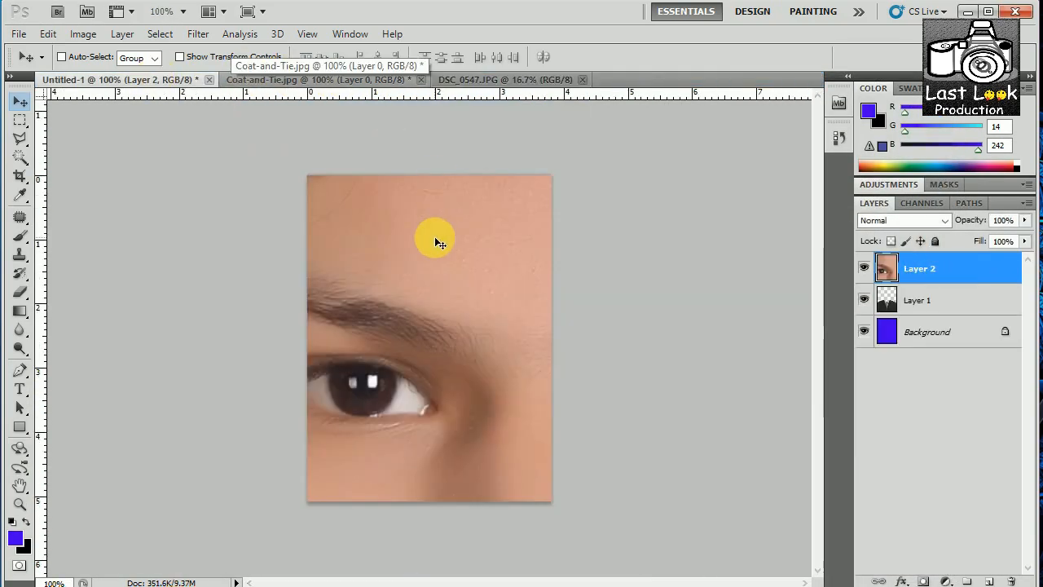
Scale the head on Layer 2 down proportionally to about 9.93% and place it above the coat's collar
{"action": "key", "text": "ctrl+t"}
{"action": "left_click_drag", "start_coordinate": [315, 221], "coordinate": [422, 477]}
{"action": "left_click_drag", "start_coordinate": [406, 286], "coordinate": [415, 489]}
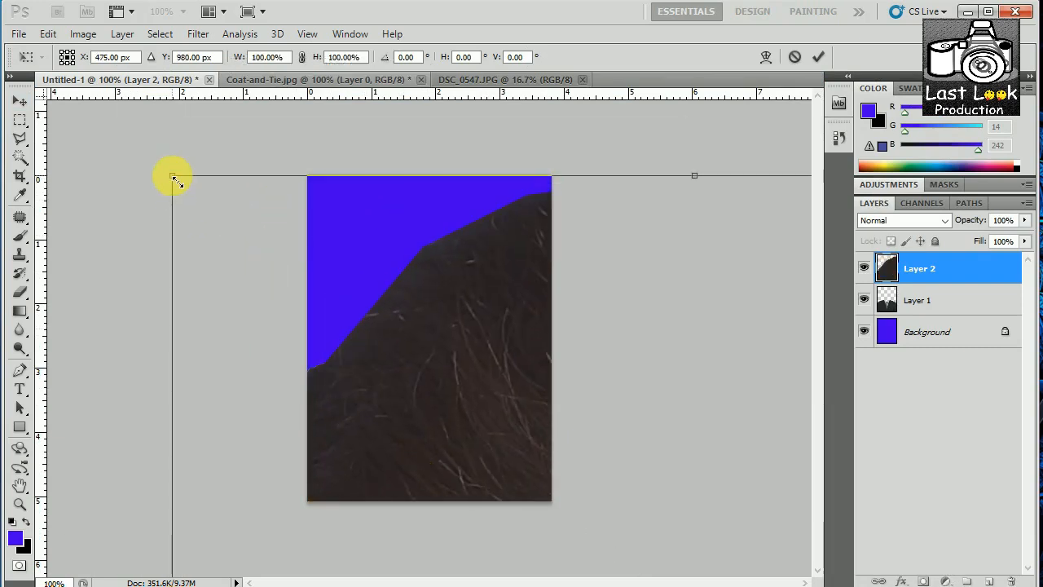
{"action": "left_click_drag", "start_coordinate": [174, 177], "coordinate": [471, 309]}
{"action": "left_click_drag", "start_coordinate": [549, 414], "coordinate": [368, 163]}
{"action": "left_click_drag", "start_coordinate": [71, 152], "coordinate": [617, 398]}
{"action": "left_click_drag", "start_coordinate": [668, 541], "coordinate": [525, 176]}
{"action": "left_click_drag", "start_coordinate": [302, 144], "coordinate": [310, 265]}
{"action": "left_click_drag", "start_coordinate": [282, 196], "coordinate": [310, 191]}
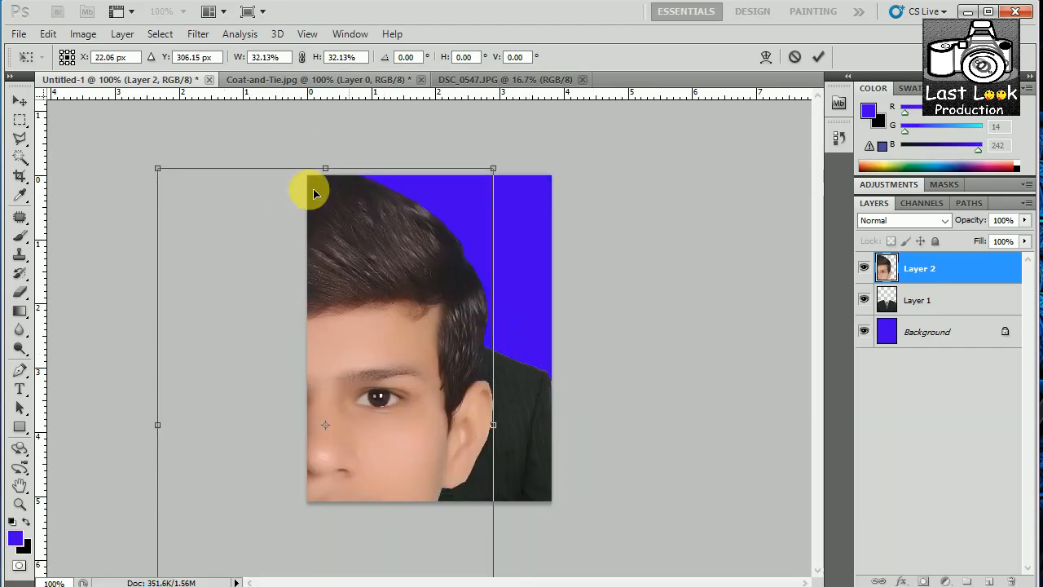
{"action": "left_click_drag", "start_coordinate": [152, 170], "coordinate": [421, 246]}
{"action": "left_click_drag", "start_coordinate": [326, 189], "coordinate": [420, 256]}
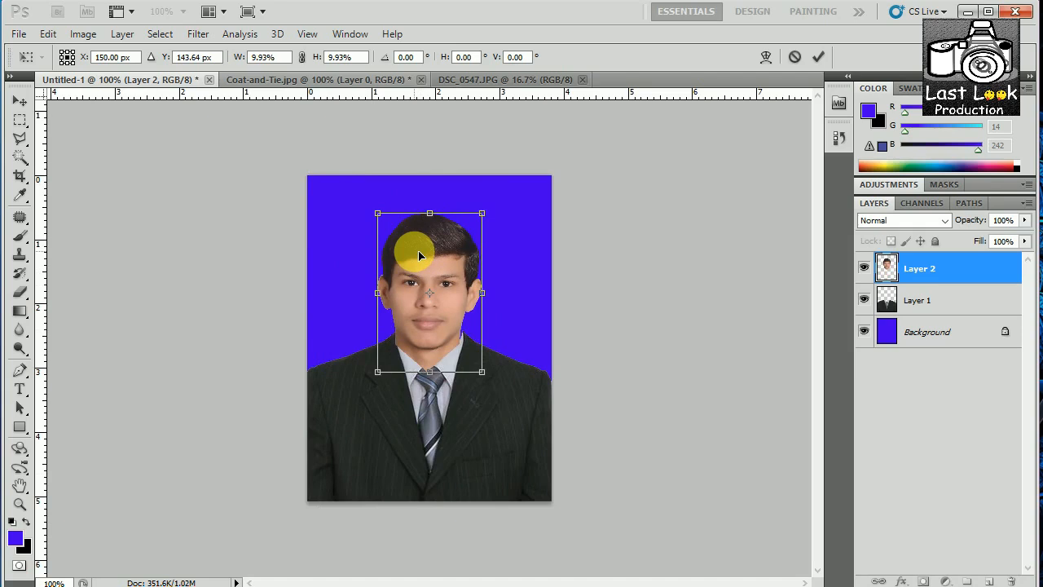
Enlarge the head proportionally to about 10.33%, align its neck with the shirt collar and apply the transform
{"action": "key", "text": "ctrl+plus"}
{"action": "key", "text": "ctrl+plus"}
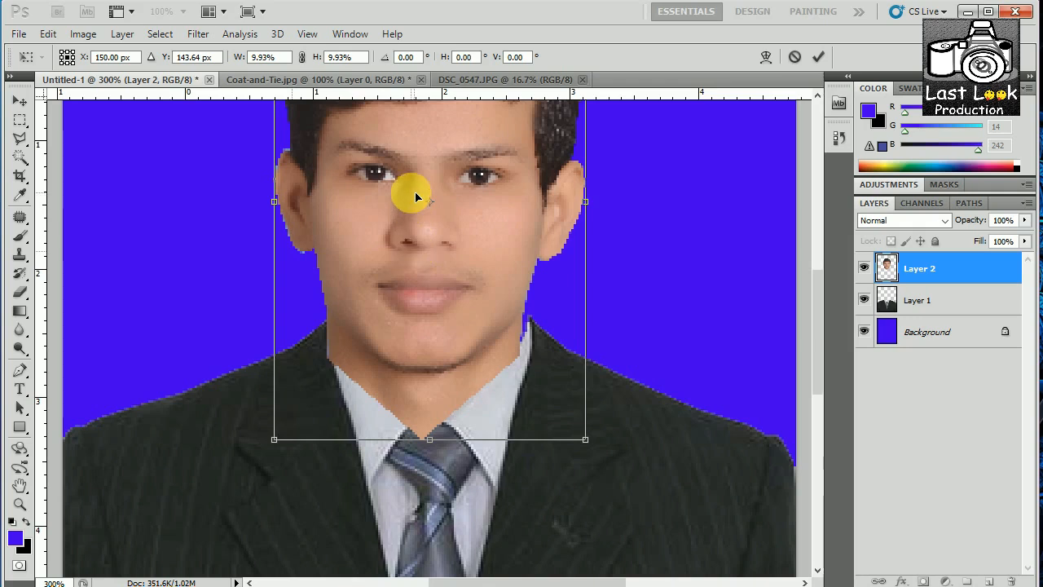
{"action": "mouse_move", "coordinate": [366, 203]}
{"action": "left_mouse_down"}
{"action": "mouse_move", "coordinate": [396, 200]}
{"action": "mouse_move", "coordinate": [385, 193]}
{"action": "mouse_move", "coordinate": [383, 209]}
{"action": "left_mouse_up"}
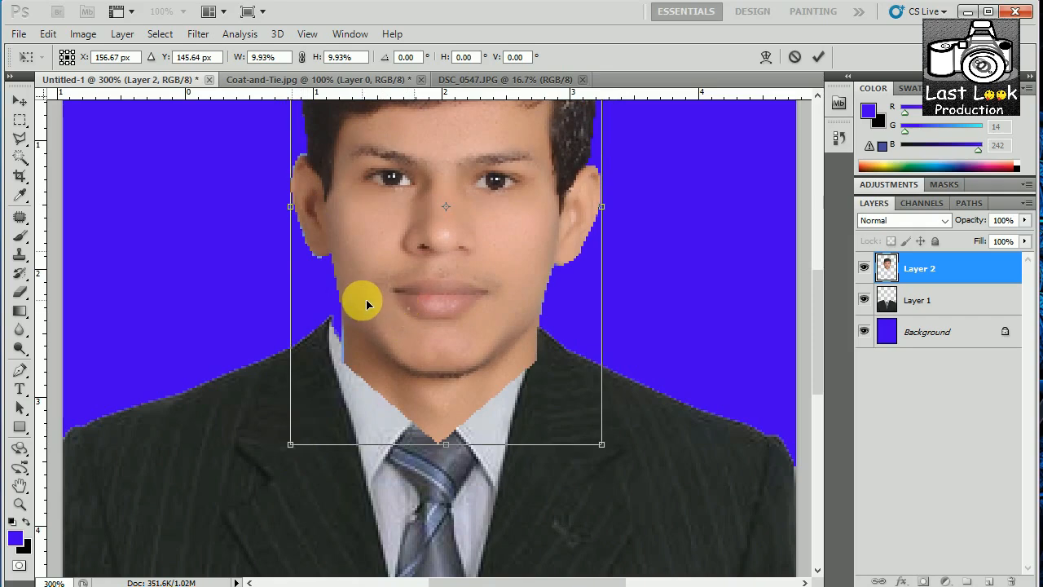
{"action": "key", "text": "ctrl+minus"}
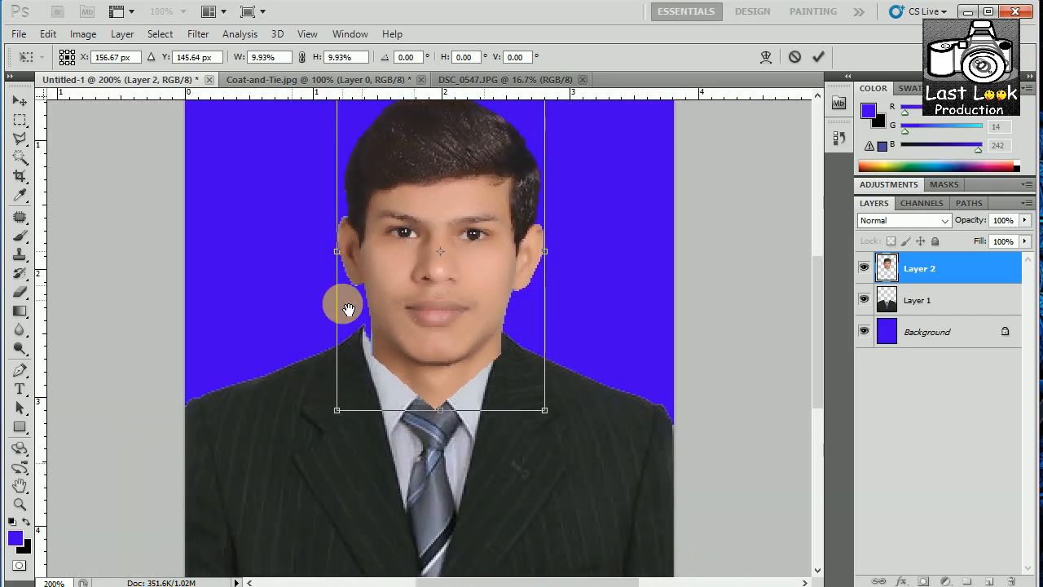
{"action": "left_click_drag", "start_coordinate": [348, 310], "coordinate": [343, 344]}
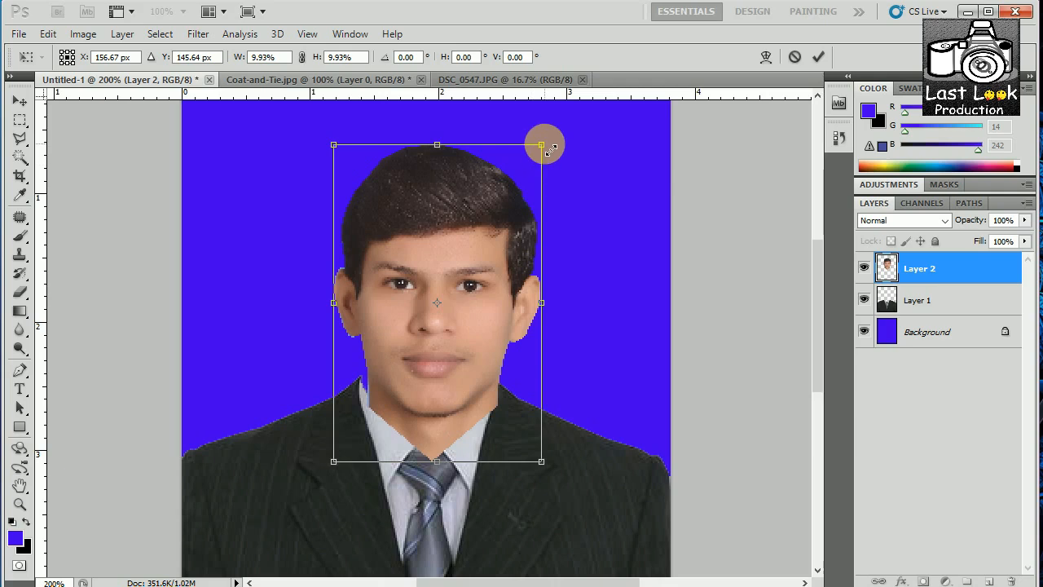
{"action": "left_click_drag", "start_coordinate": [551, 149], "coordinate": [569, 146]}
{"action": "left_click_drag", "start_coordinate": [568, 144], "coordinate": [562, 136]}
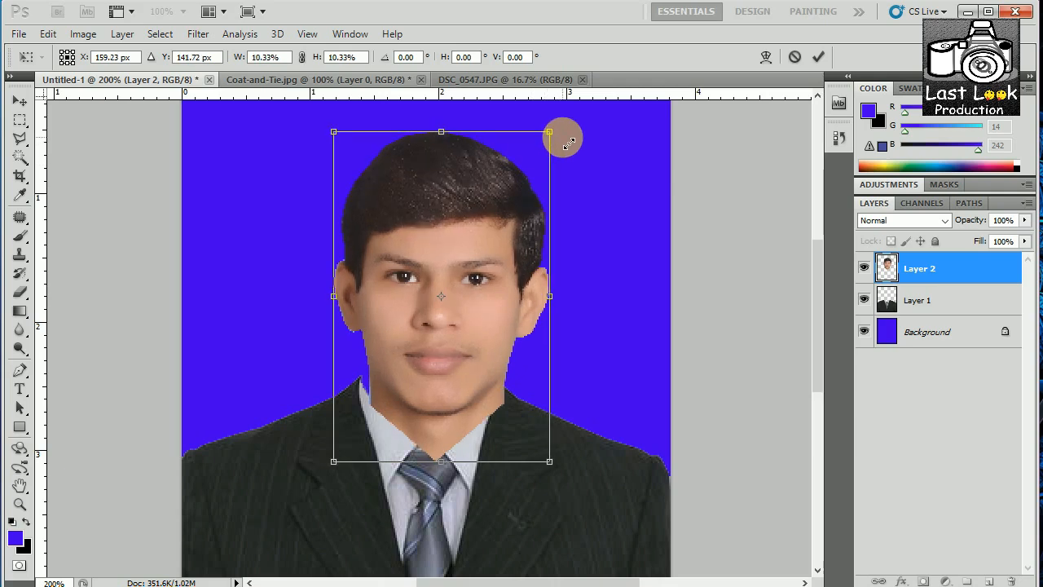
{"action": "mouse_move", "coordinate": [437, 235]}
{"action": "left_mouse_down"}
{"action": "mouse_move", "coordinate": [408, 235]}
{"action": "mouse_move", "coordinate": [434, 235]}
{"action": "left_mouse_up"}
{"action": "left_click", "coordinate": [819, 57]}
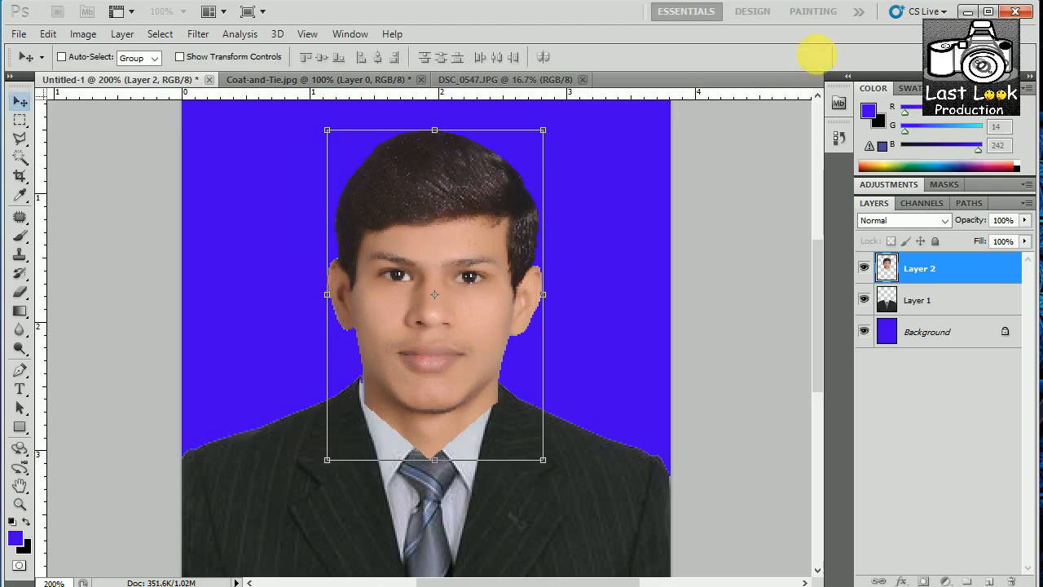
Move the head's Layer 2 beneath the coat's Layer 1 so the collar overlaps the neck
{"action": "mouse_move", "coordinate": [933, 267]}
{"action": "left_mouse_down"}
{"action": "mouse_move", "coordinate": [934, 309]}
{"action": "mouse_move", "coordinate": [935, 259]}
{"action": "left_mouse_up"}
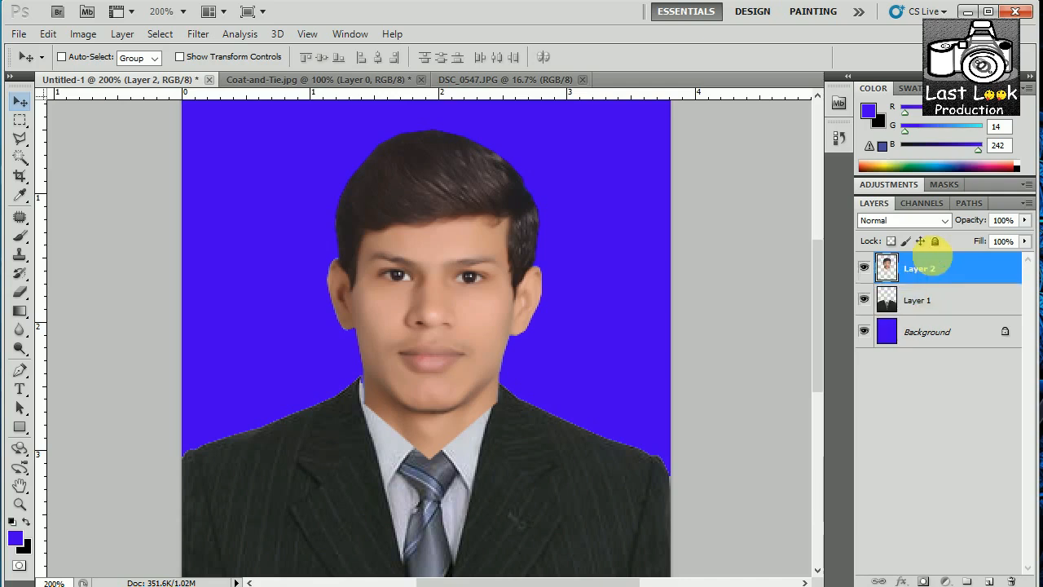
{"action": "left_click", "coordinate": [928, 333]}
{"action": "left_click", "coordinate": [925, 260]}
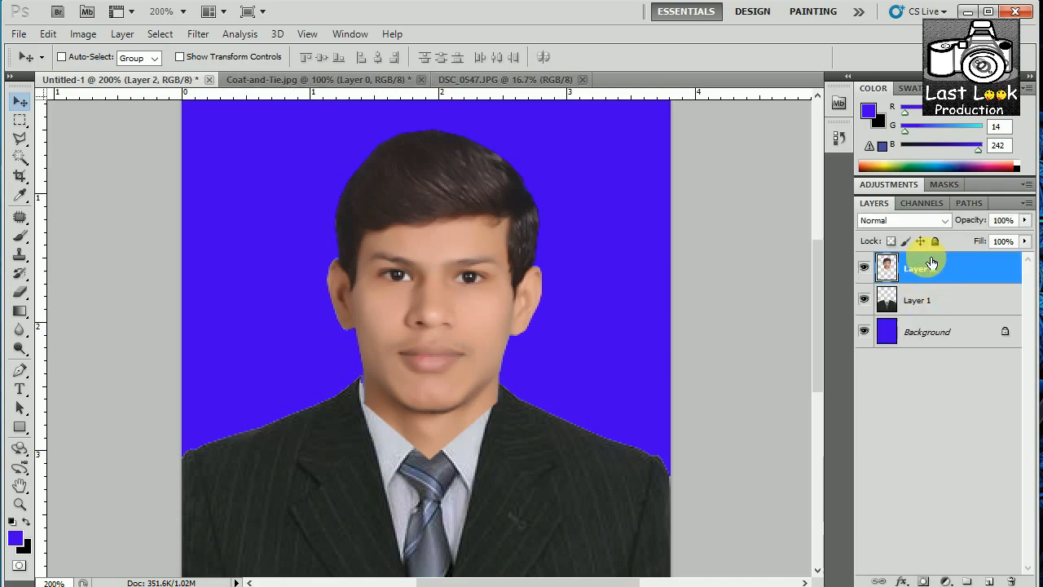
{"action": "left_click", "coordinate": [932, 332]}
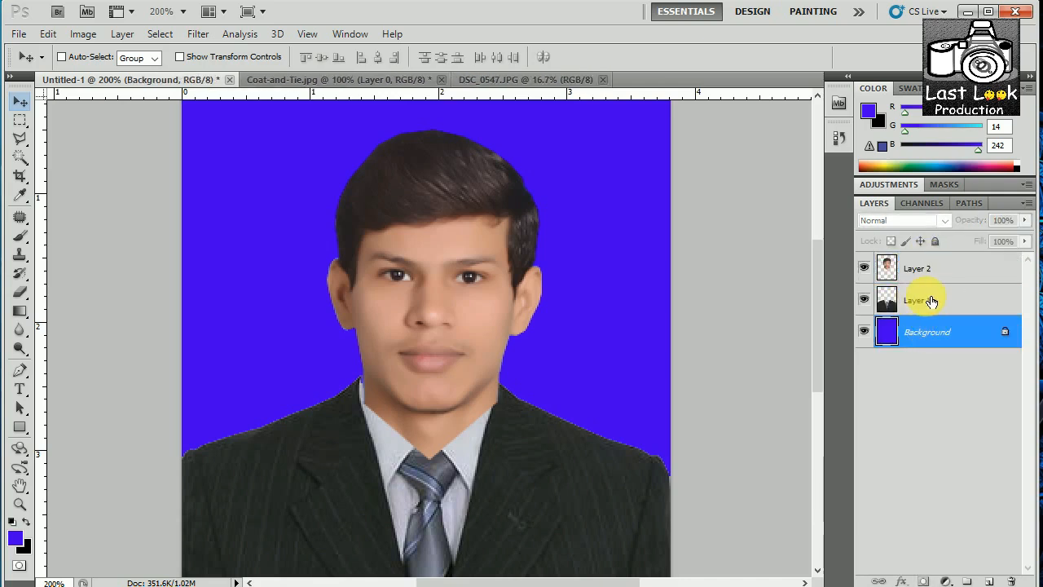
{"action": "left_click", "coordinate": [932, 301]}
{"action": "left_click", "coordinate": [919, 268]}
{"action": "left_click_drag", "start_coordinate": [939, 268], "coordinate": [929, 318]}
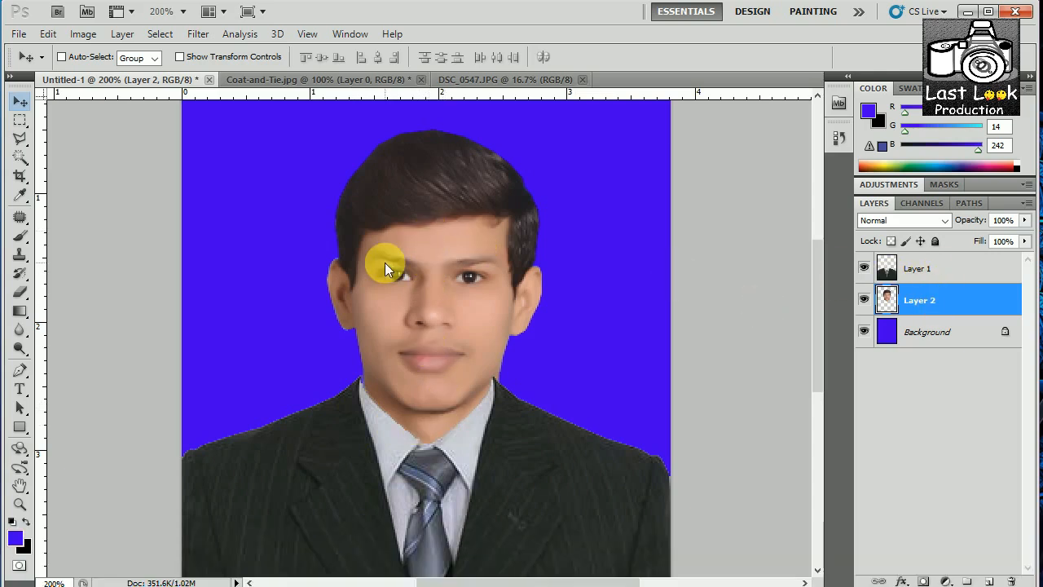
Free-transform the head to about 99.53%, nudge it until the neck sits centred inside the collar, and apply the transform
{"action": "key", "text": "ctrl+t"}
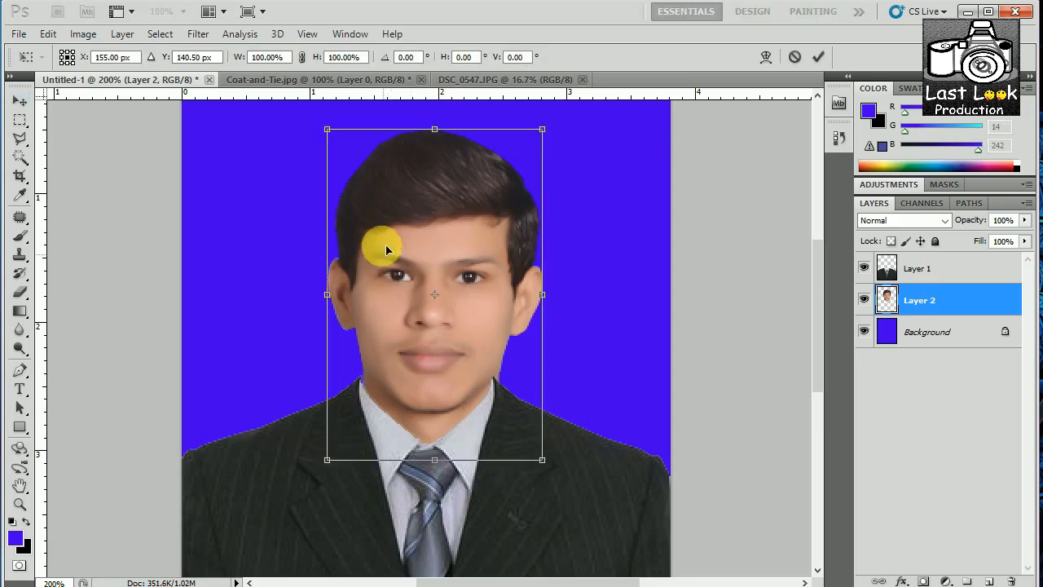
{"action": "left_click_drag", "start_coordinate": [330, 132], "coordinate": [327, 128]}
{"action": "mouse_move", "coordinate": [430, 218]}
{"action": "left_mouse_down"}
{"action": "mouse_move", "coordinate": [432, 205]}
{"action": "mouse_move", "coordinate": [432, 214]}
{"action": "left_mouse_up"}
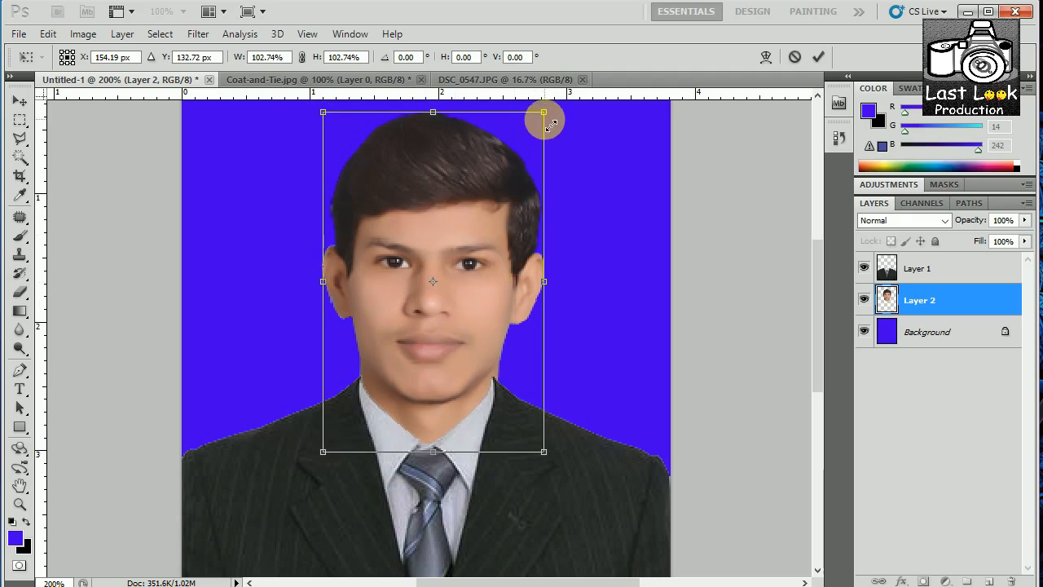
{"action": "left_click_drag", "start_coordinate": [550, 124], "coordinate": [541, 134]}
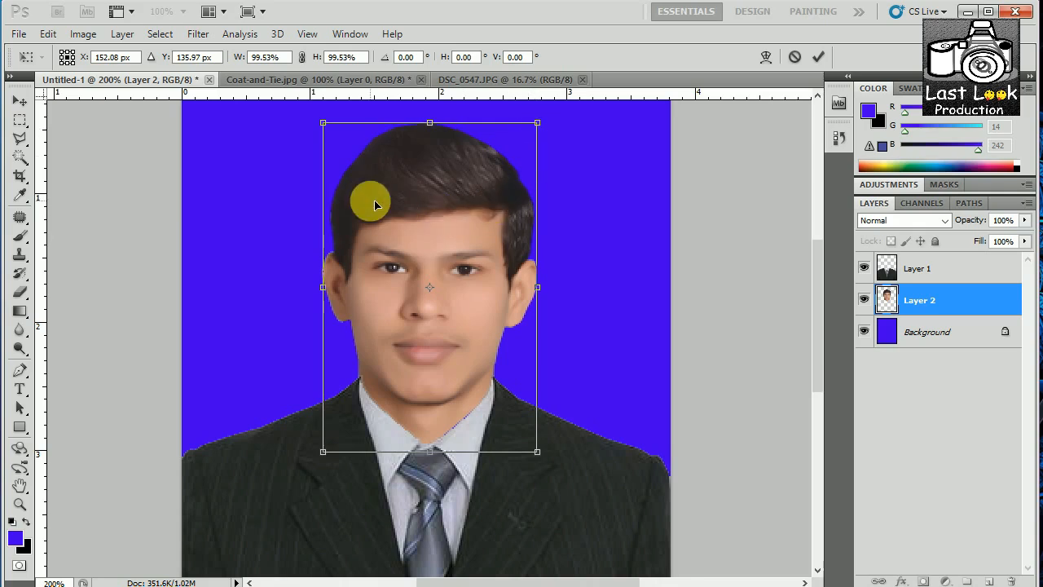
{"action": "mouse_move", "coordinate": [374, 206]}
{"action": "left_mouse_down"}
{"action": "mouse_move", "coordinate": [375, 195]}
{"action": "mouse_move", "coordinate": [381, 202]}
{"action": "left_mouse_up"}
{"action": "key", "text": "Left"}
{"action": "key", "text": "Left"}
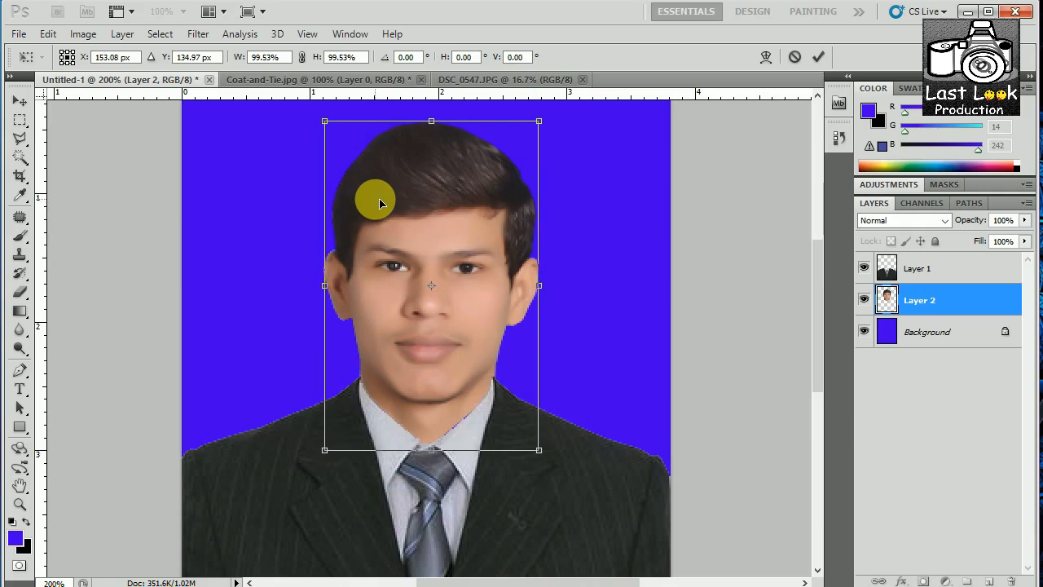
{"action": "key", "text": "Down"}
{"action": "key", "text": "Left"}
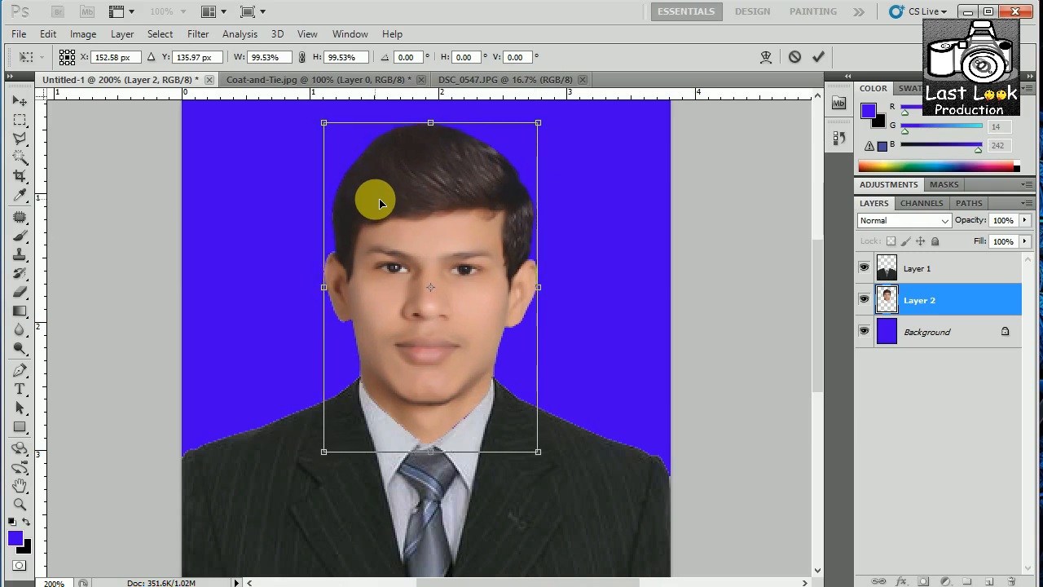
{"action": "key", "text": "Down"}
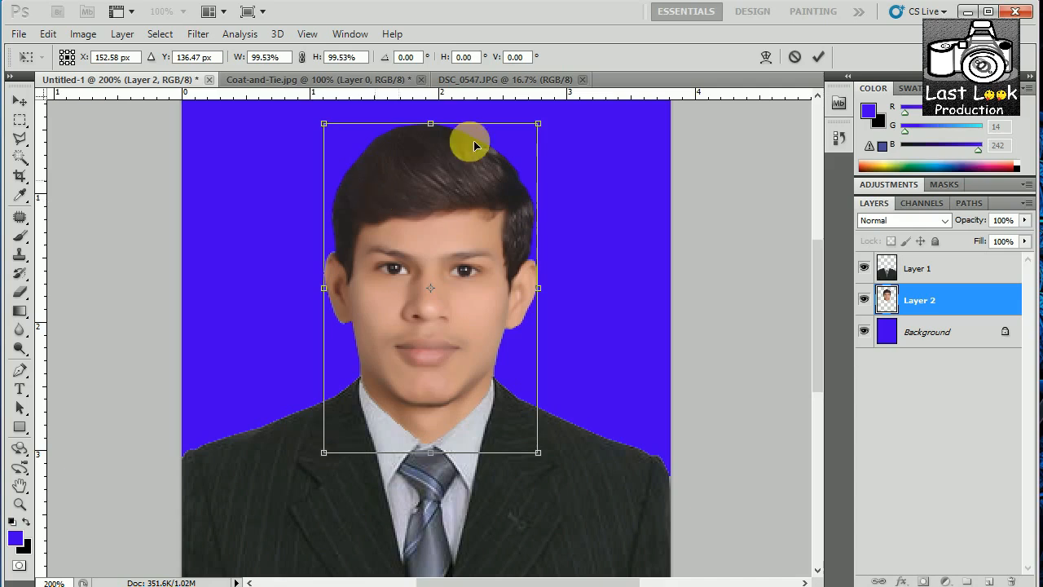
{"action": "left_click", "coordinate": [818, 58]}
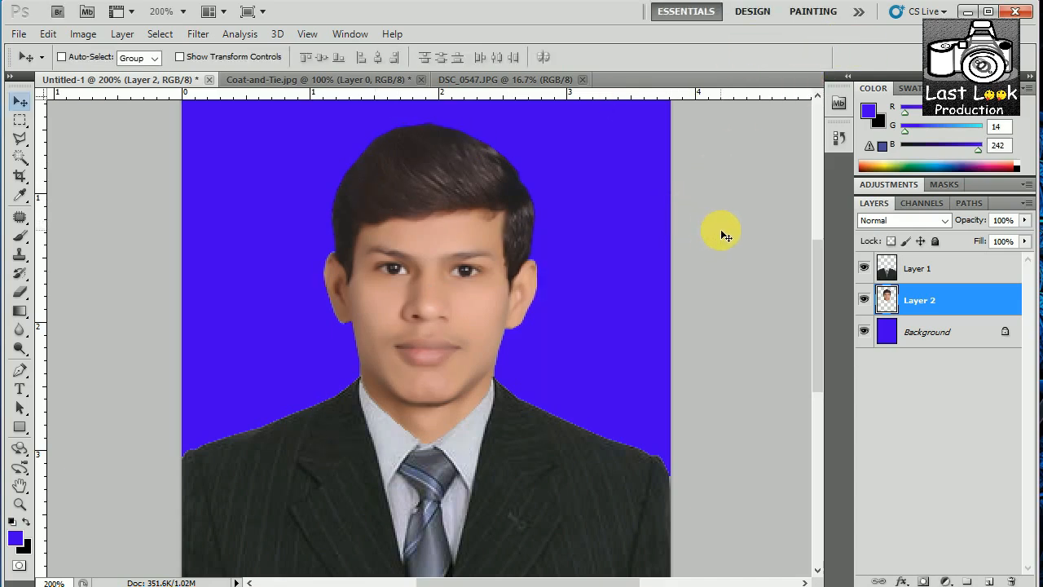
Try merging all visible layers with the coat layer selected, and undo the merge
{"action": "key", "text": "ctrl+minus"}
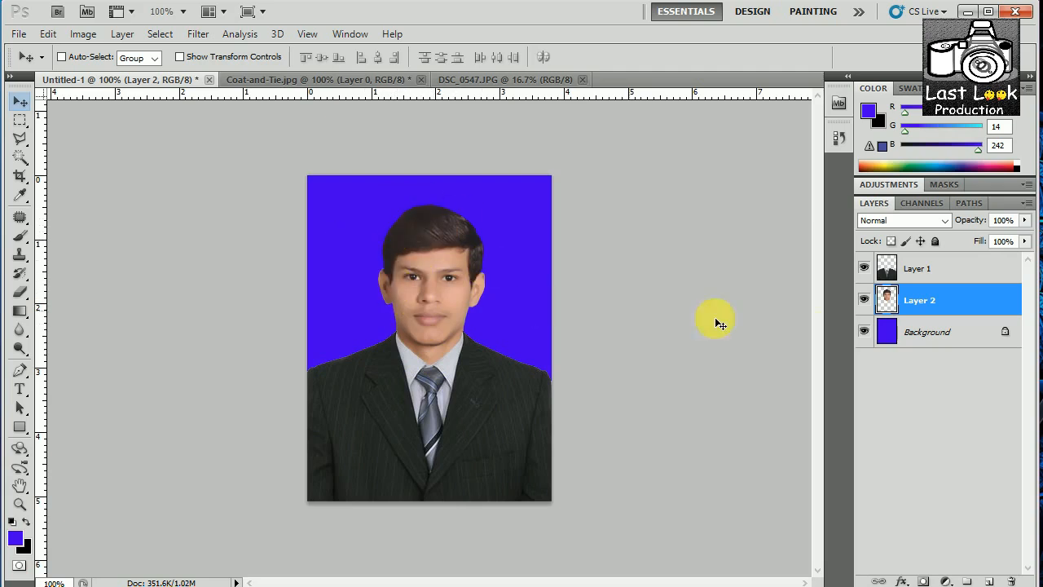
{"action": "left_click", "coordinate": [946, 271]}
{"action": "right_click", "coordinate": [947, 269]}
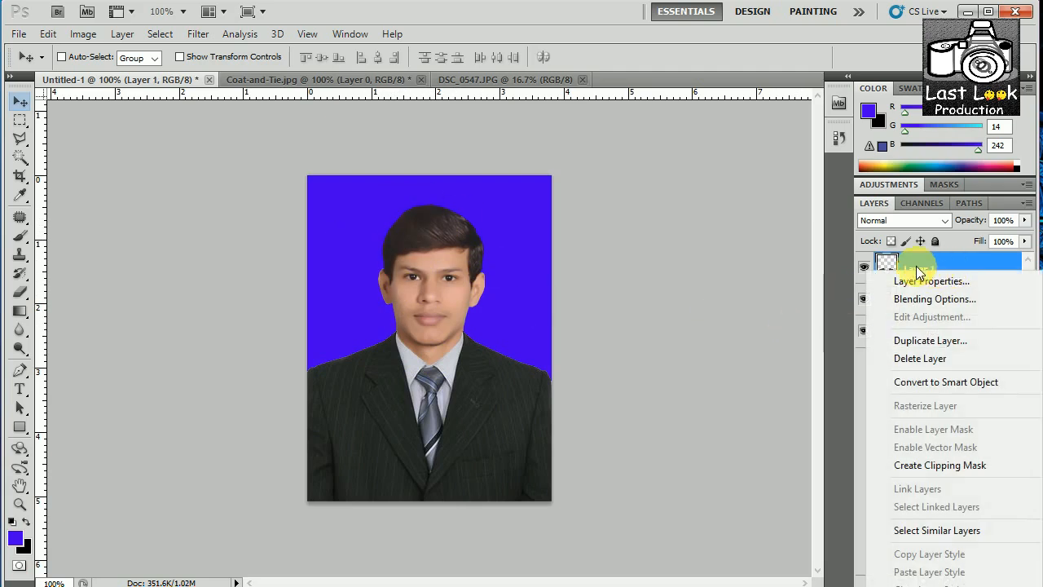
{"action": "right_click", "coordinate": [918, 270]}
{"action": "right_click", "coordinate": [926, 269]}
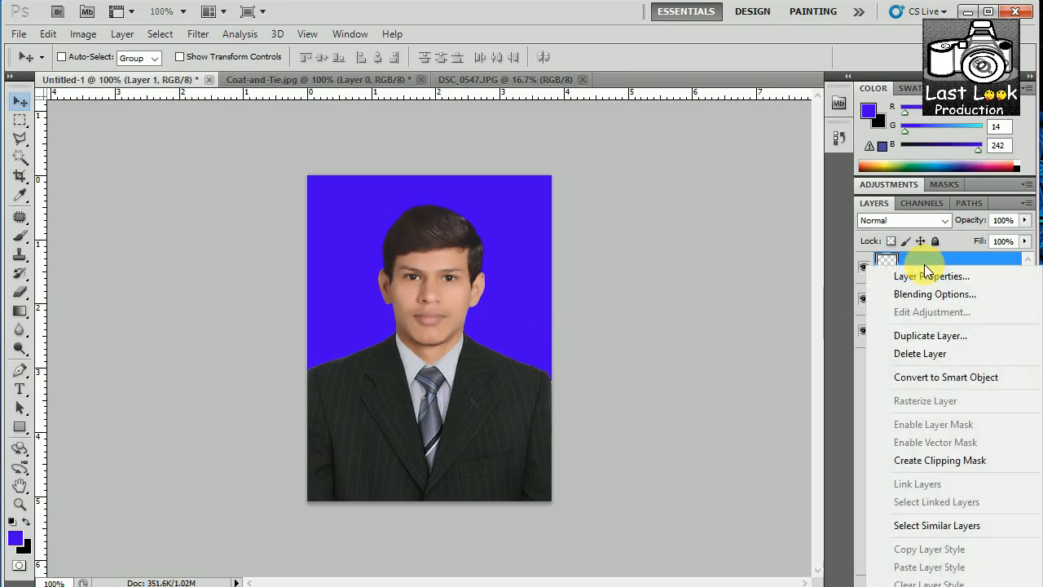
{"action": "left_click", "coordinate": [737, 271]}
{"action": "left_click", "coordinate": [120, 34]}
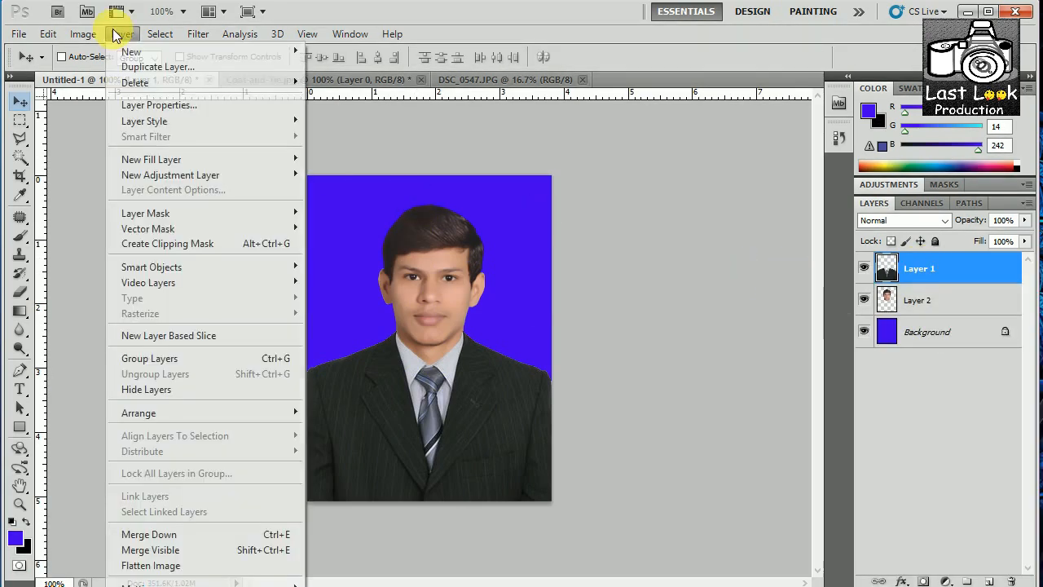
{"action": "left_click", "coordinate": [151, 549]}
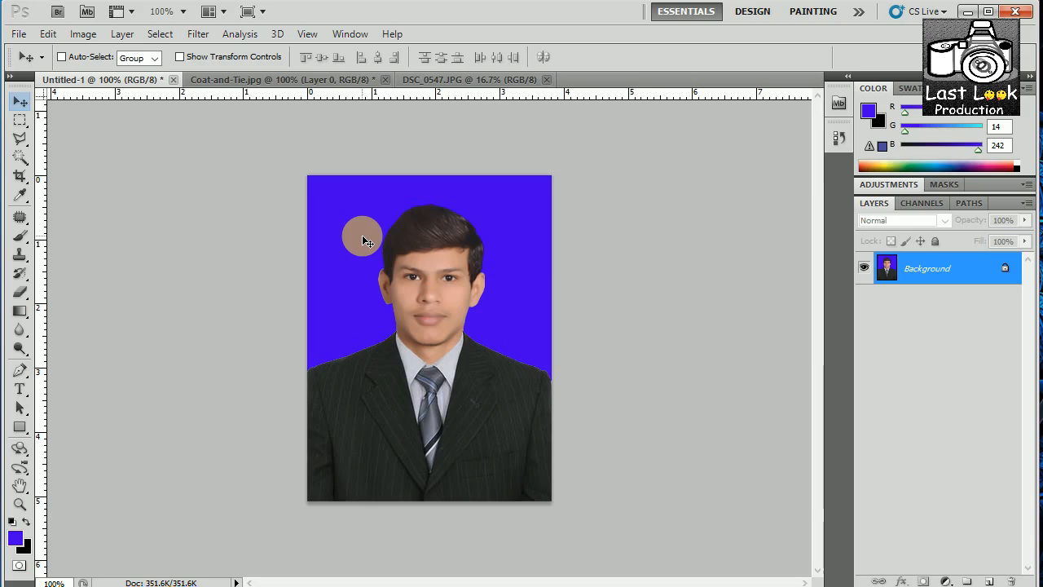
{"action": "key", "text": "ctrl+z"}
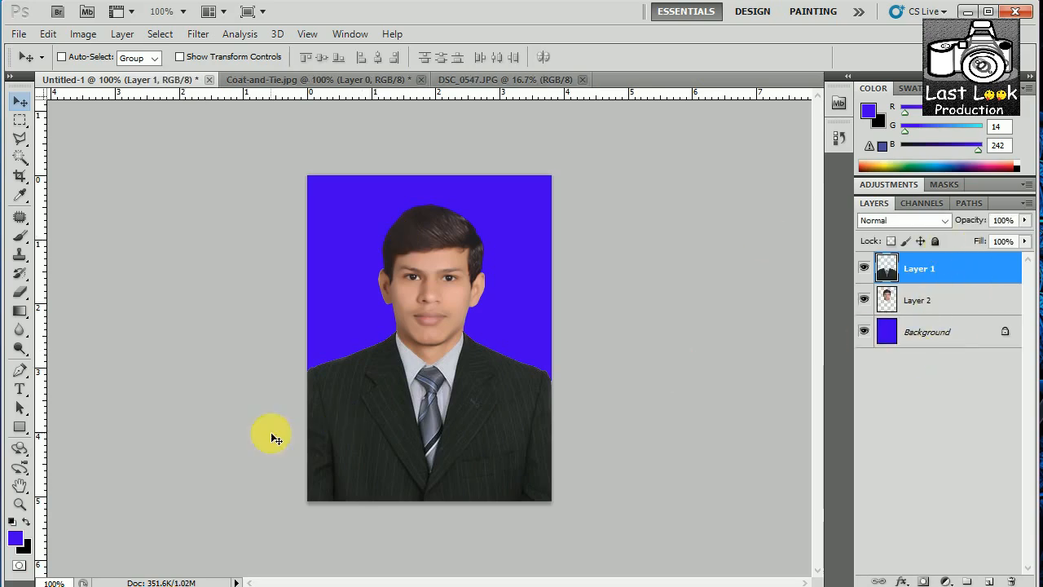
Set the foreground colour to the lighter blue 0b68f3 and return to the Move Tool
{"action": "left_click", "coordinate": [14, 541]}
{"action": "left_click", "coordinate": [668, 38]}
{"action": "mouse_move", "coordinate": [646, 34]}
{"action": "left_mouse_down"}
{"action": "mouse_move", "coordinate": [629, 19]}
{"action": "mouse_move", "coordinate": [690, 63]}
{"action": "left_mouse_up"}
{"action": "left_click", "coordinate": [730, 92]}
{"action": "left_click_drag", "start_coordinate": [676, 28], "coordinate": [702, 19]}
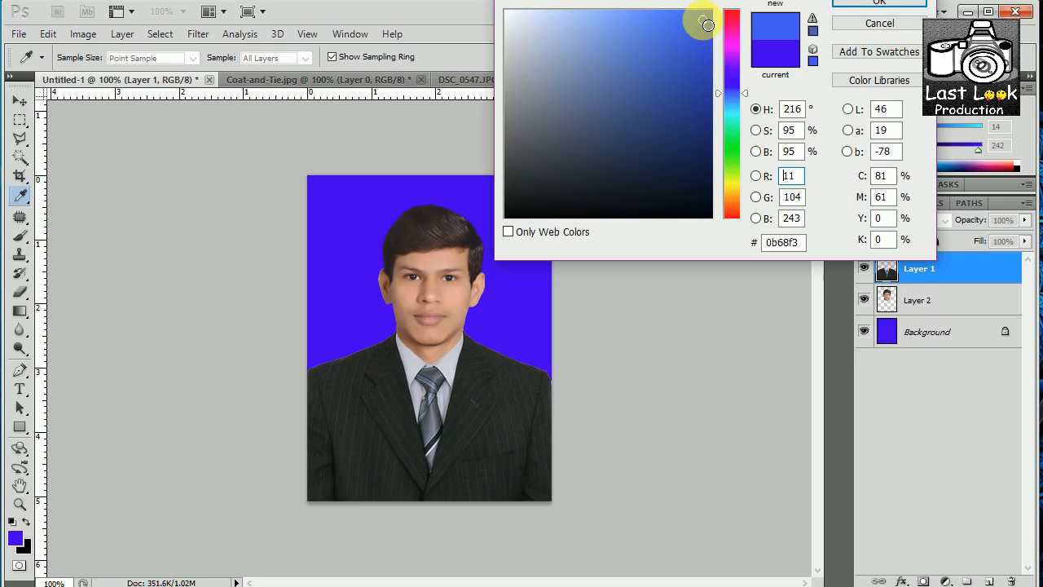
{"action": "left_click", "coordinate": [834, 5]}
{"action": "key", "text": "v"}
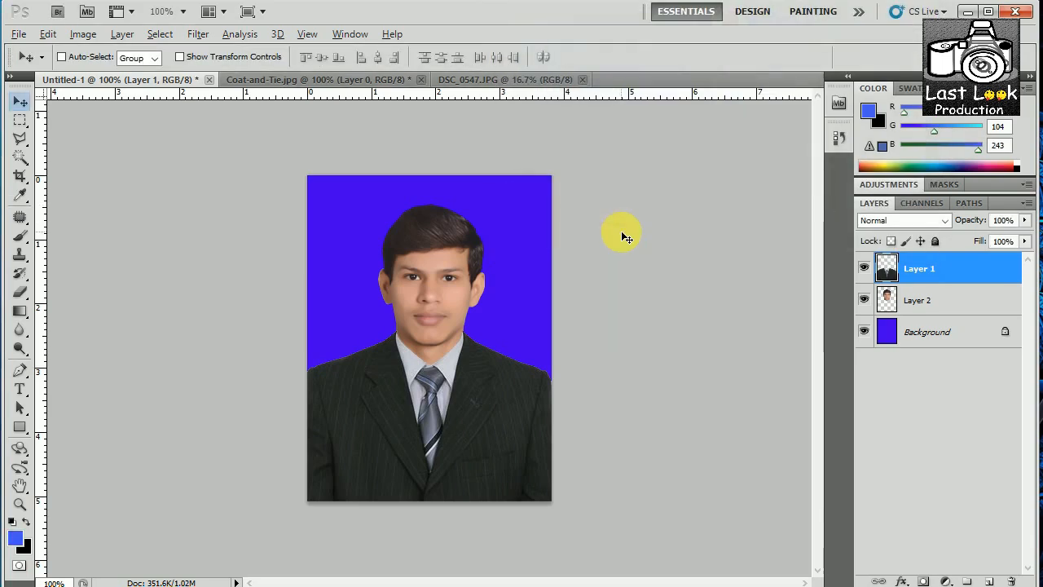
Try filling the coat's Layer 1 with the foreground colour, and undo the fill
{"action": "key", "text": "alt+BackSpace"}
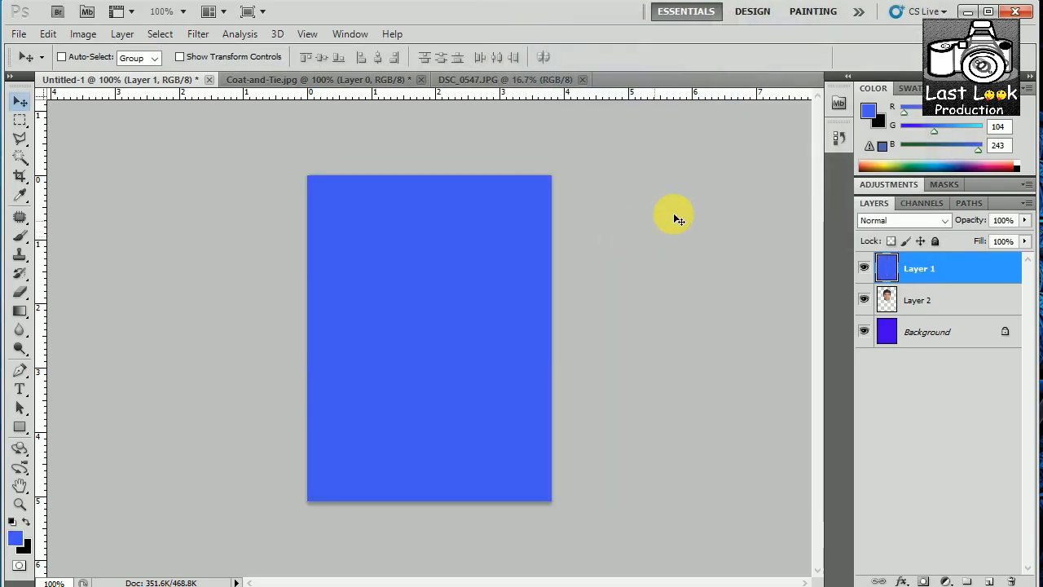
{"action": "key", "text": "ctrl+z"}
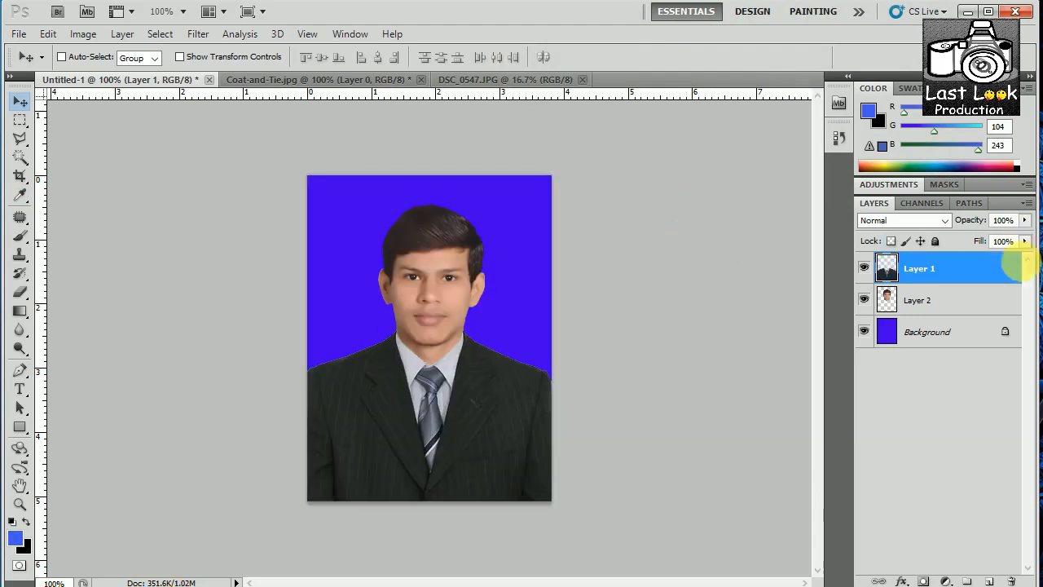
Fill the Background layer with the lighter blue foreground colour
{"action": "left_click", "coordinate": [926, 346]}
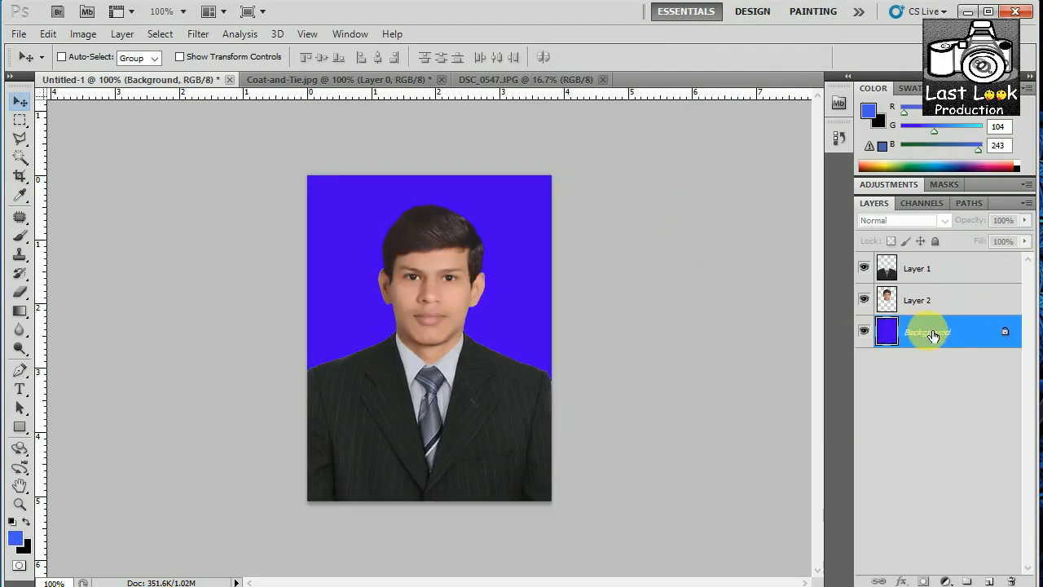
{"action": "left_click", "coordinate": [929, 271]}
{"action": "left_click", "coordinate": [924, 298]}
{"action": "left_click", "coordinate": [945, 271]}
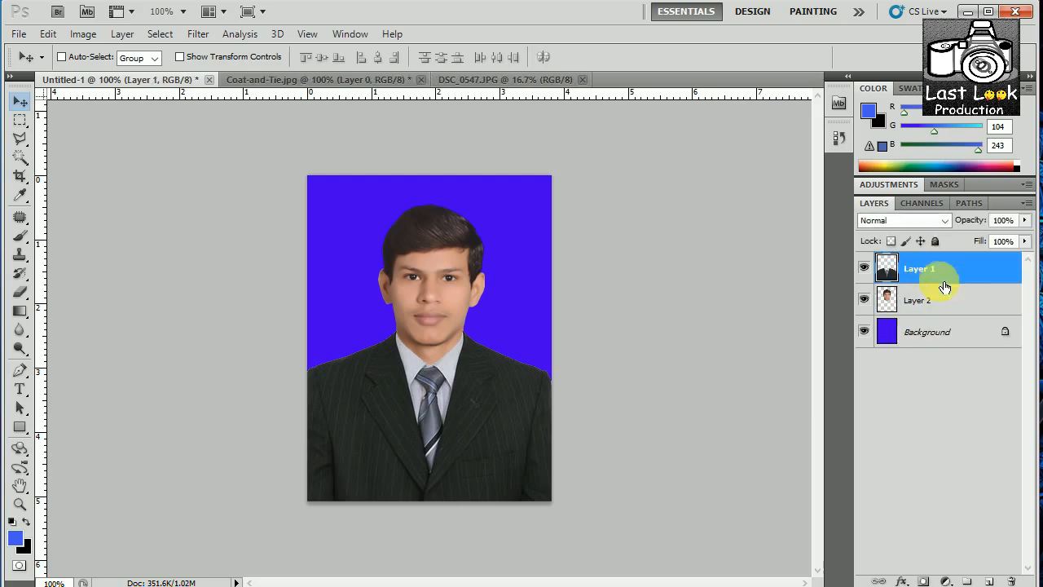
{"action": "left_click", "coordinate": [942, 336]}
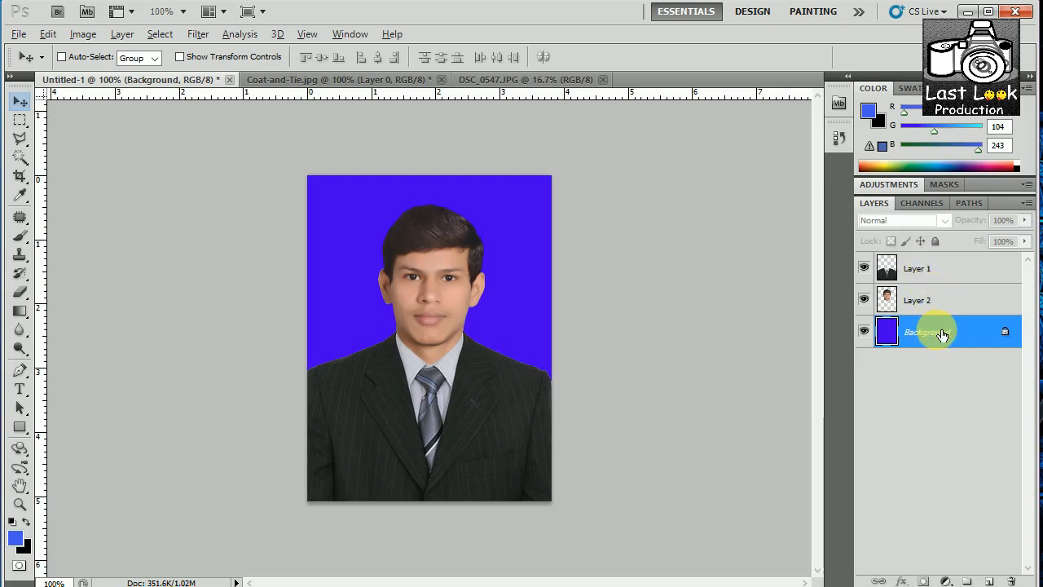
{"action": "key", "text": "alt+BackSpace"}
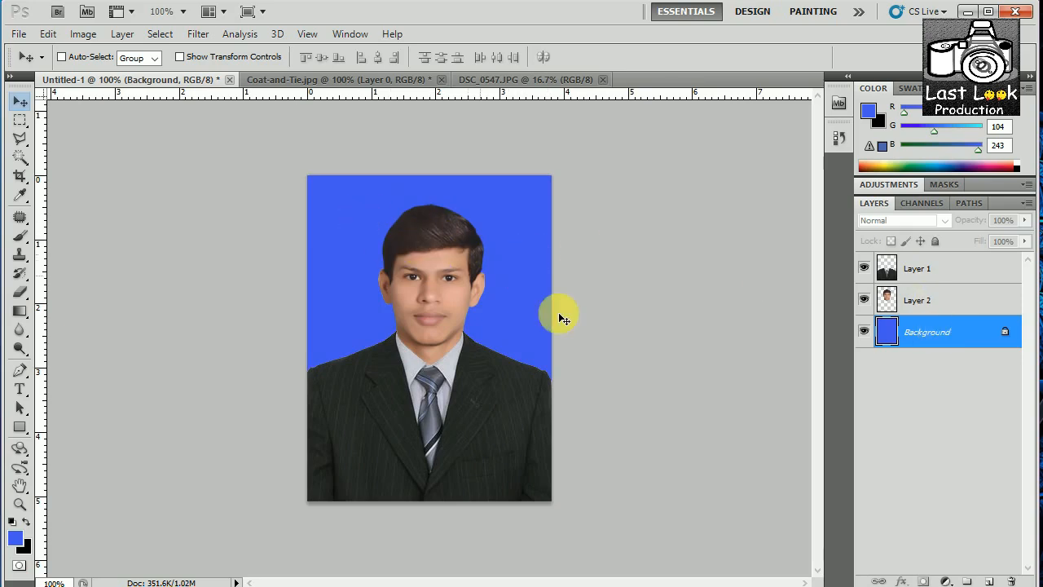
Merge all the layers into a single background and convert it into an editable layer, Layer 0
{"action": "left_click", "coordinate": [121, 34]}
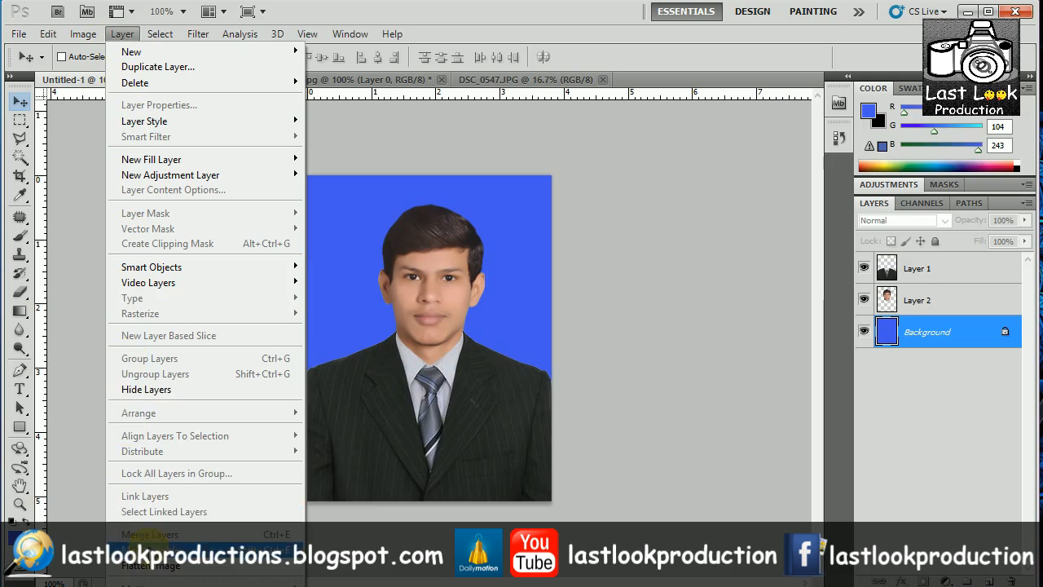
{"action": "left_click", "coordinate": [167, 564]}
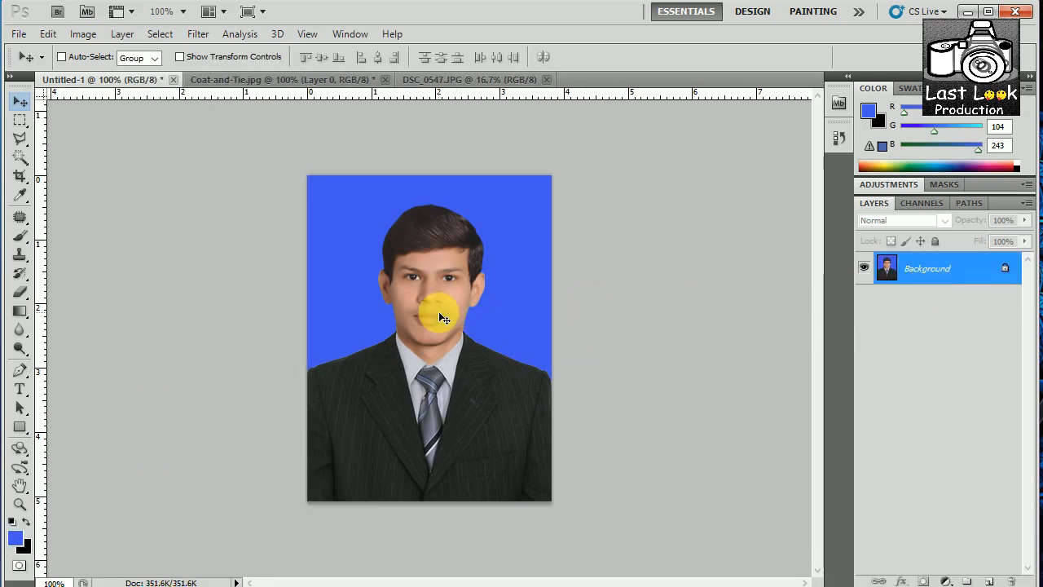
{"action": "double_click", "coordinate": [965, 271]}
{"action": "left_click", "coordinate": [652, 138]}
Scale Layer 0 to about 94.56% with Free Transform, leaving a narrow transparent margin on all sides of the picture
{"action": "key", "text": "ctrl+t"}
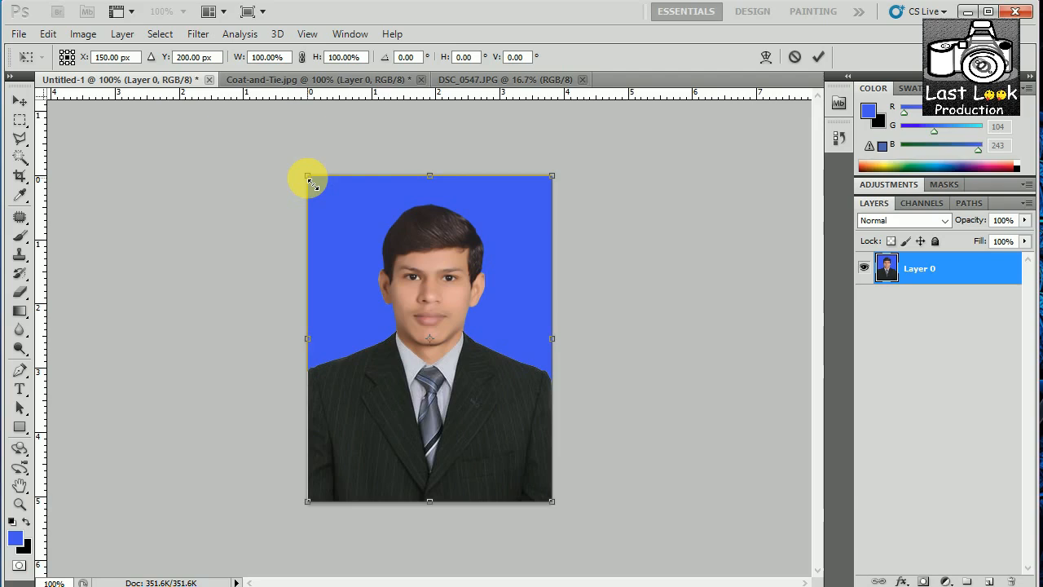
{"action": "left_click_drag", "start_coordinate": [311, 182], "coordinate": [329, 197]}
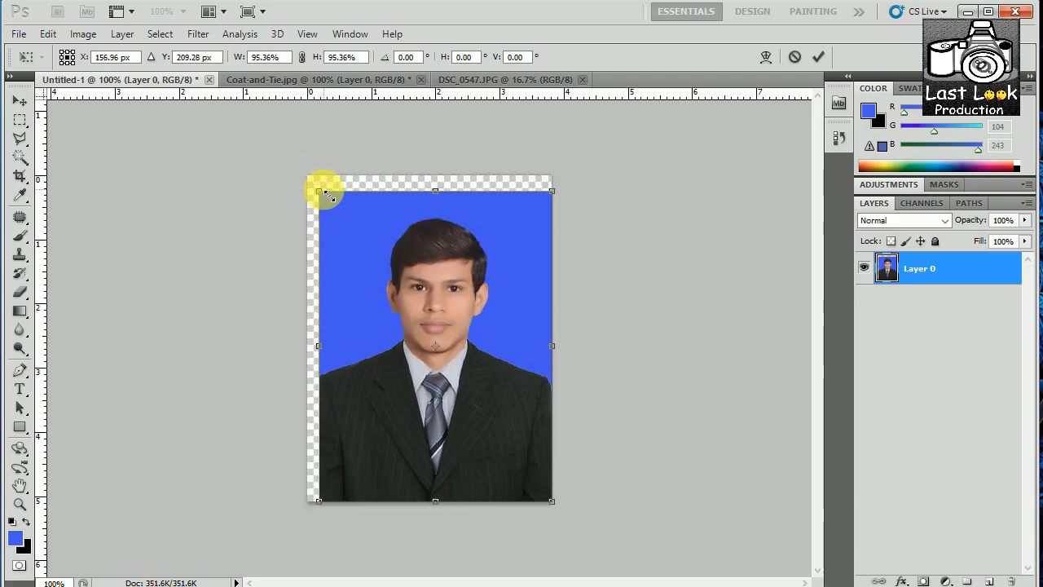
{"action": "mouse_move", "coordinate": [458, 349]}
{"action": "left_mouse_down"}
{"action": "mouse_move", "coordinate": [449, 337]}
{"action": "mouse_move", "coordinate": [458, 352]}
{"action": "left_mouse_up"}
{"action": "left_click_drag", "start_coordinate": [553, 500], "coordinate": [544, 492]}
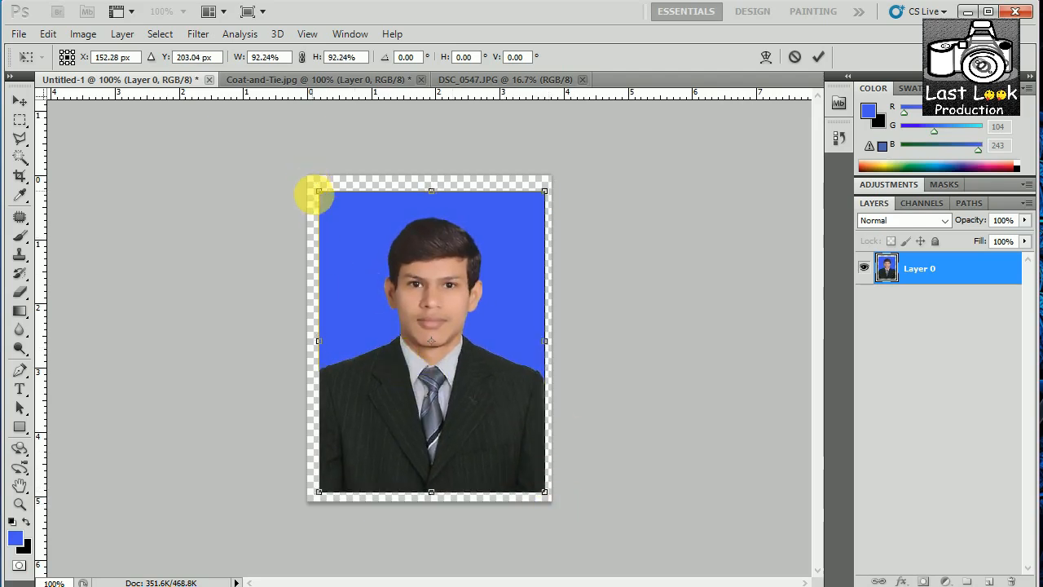
{"action": "left_click_drag", "start_coordinate": [319, 192], "coordinate": [310, 194]}
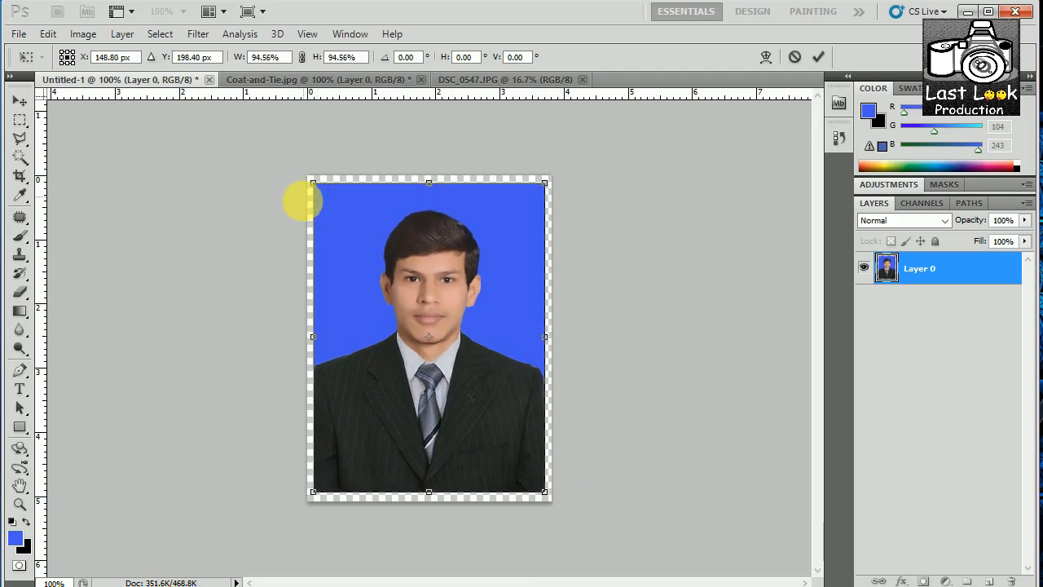
{"action": "left_click", "coordinate": [81, 33]}
{"action": "mouse_move", "coordinate": [54, 36]}
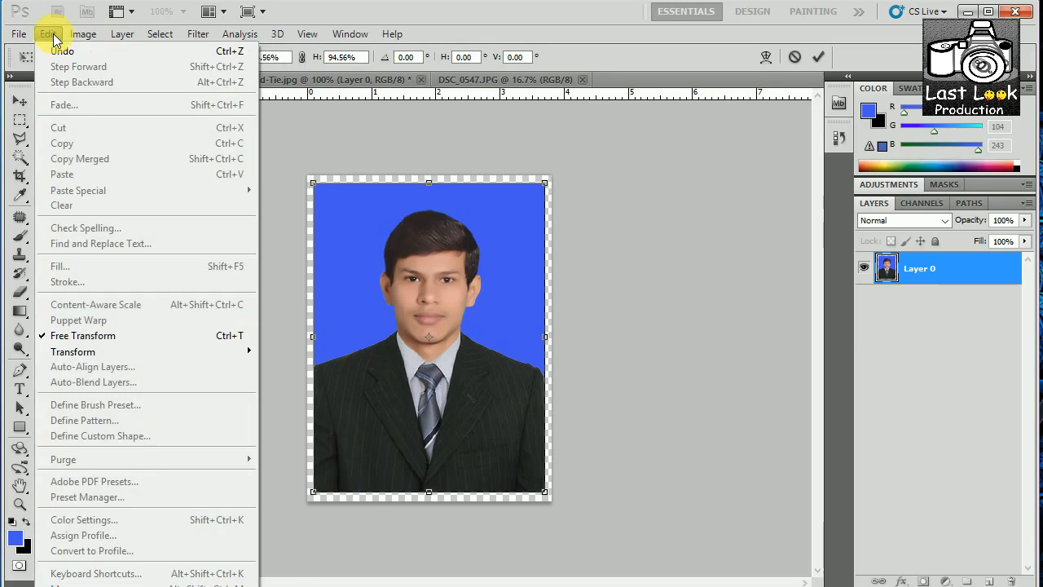
{"action": "left_click", "coordinate": [818, 56]}
Add a white (ffffff) centred stroke 10 px wide around Layer 0 and return to the Move Tool
{"action": "left_click", "coordinate": [58, 32]}
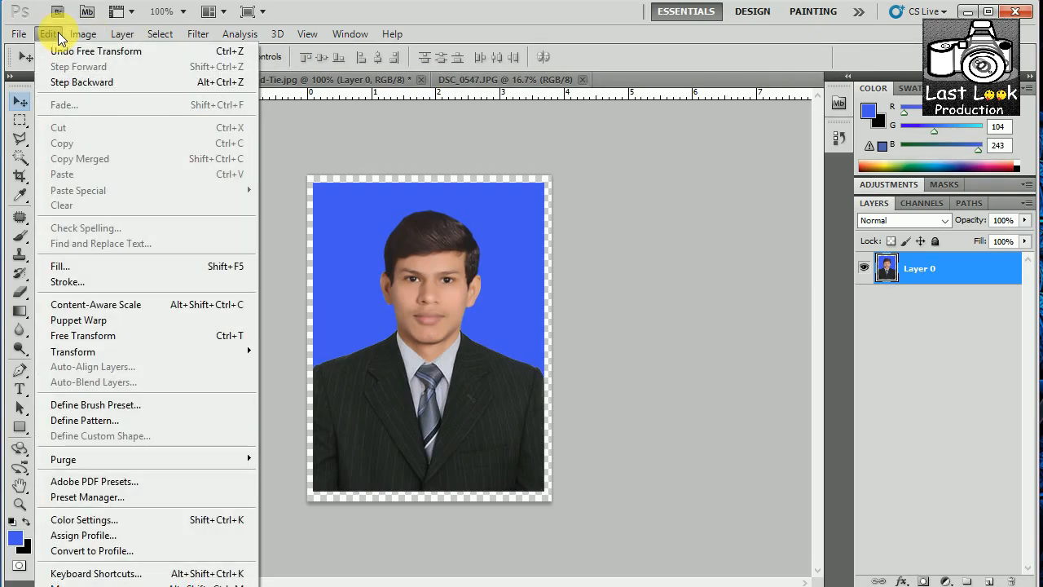
{"action": "left_click", "coordinate": [85, 287]}
{"action": "left_click_drag", "start_coordinate": [478, 82], "coordinate": [705, 157]}
{"action": "left_click", "coordinate": [701, 219]}
{"action": "left_click", "coordinate": [530, 58]}
{"action": "left_click", "coordinate": [497, 17]}
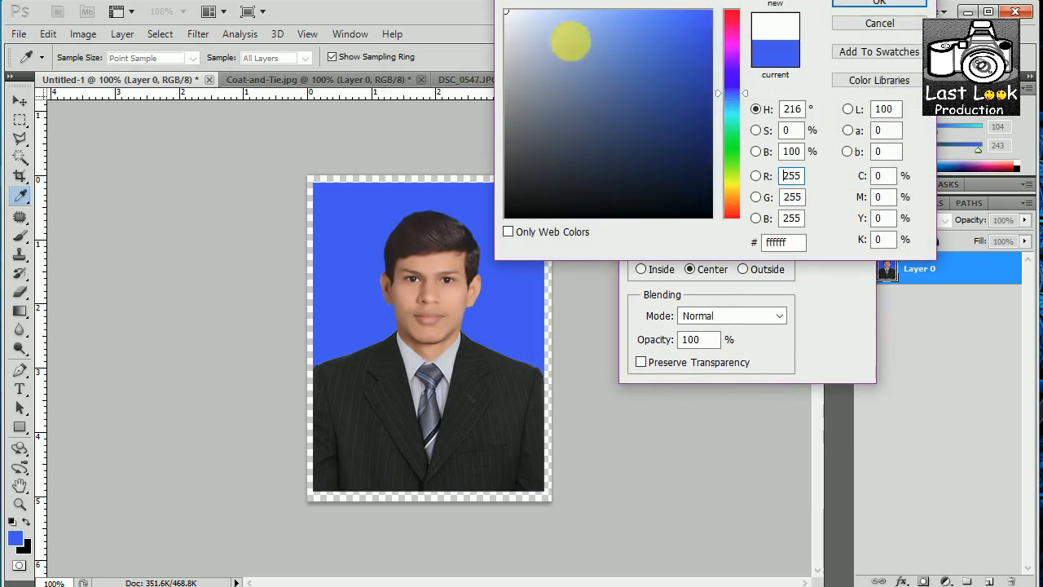
{"action": "left_click", "coordinate": [872, 5]}
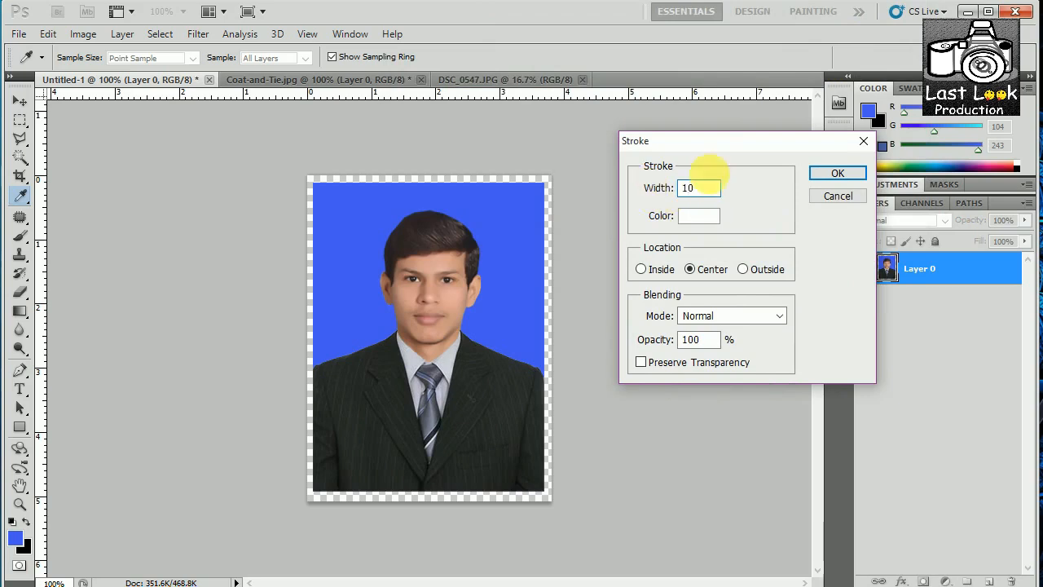
{"action": "left_click", "coordinate": [833, 174]}
{"action": "key", "text": "v"}
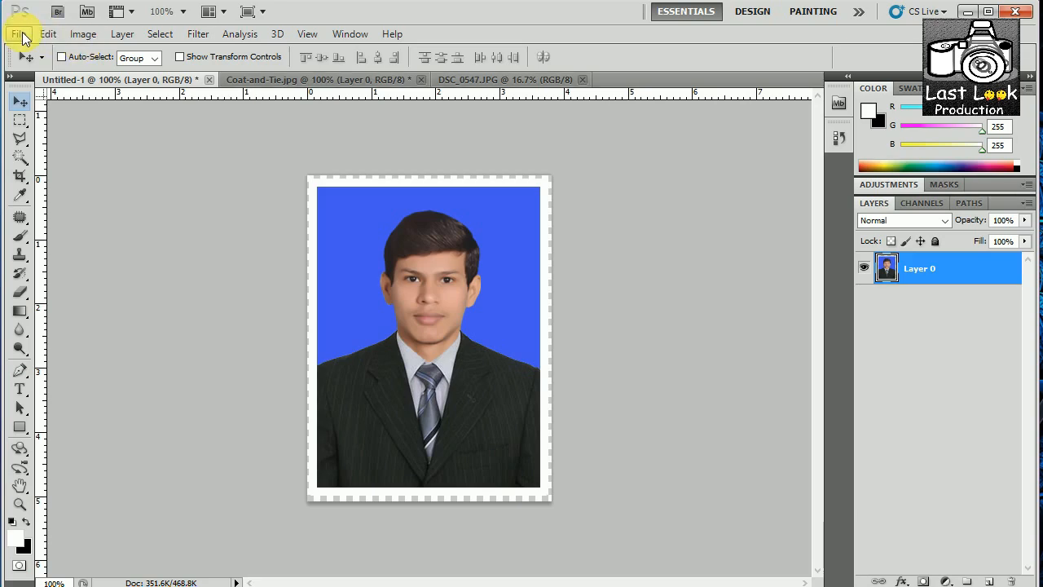
Define the white-bordered passport picture as a pattern named New
{"action": "left_click", "coordinate": [48, 34]}
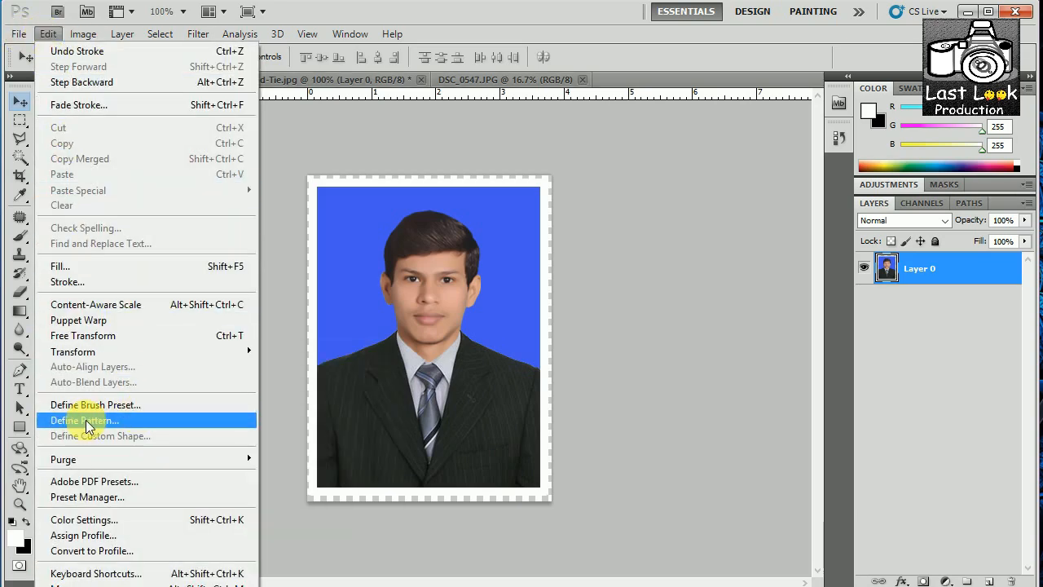
{"action": "left_click", "coordinate": [66, 421]}
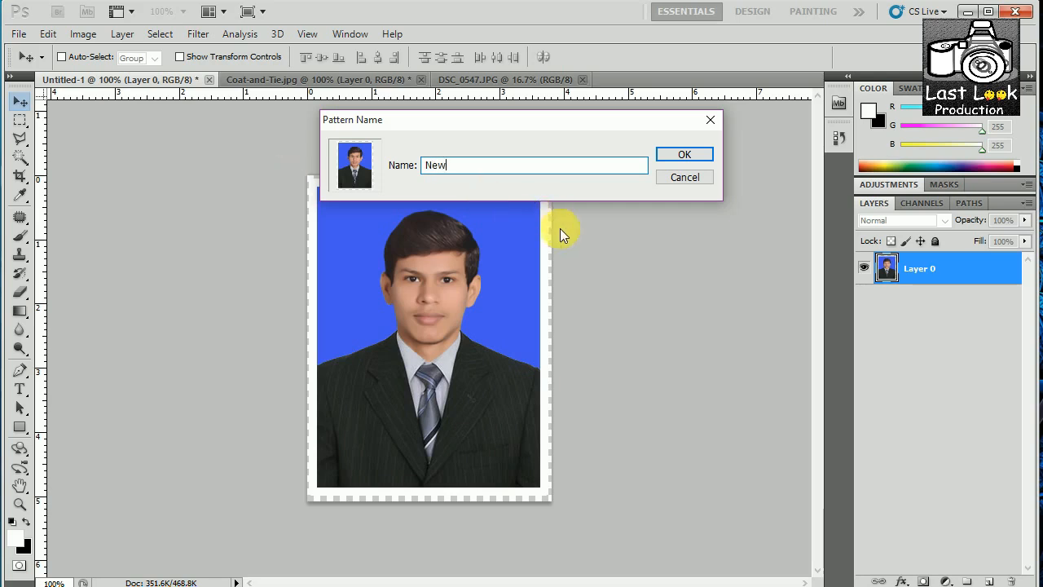
{"action": "left_click", "coordinate": [670, 154]}
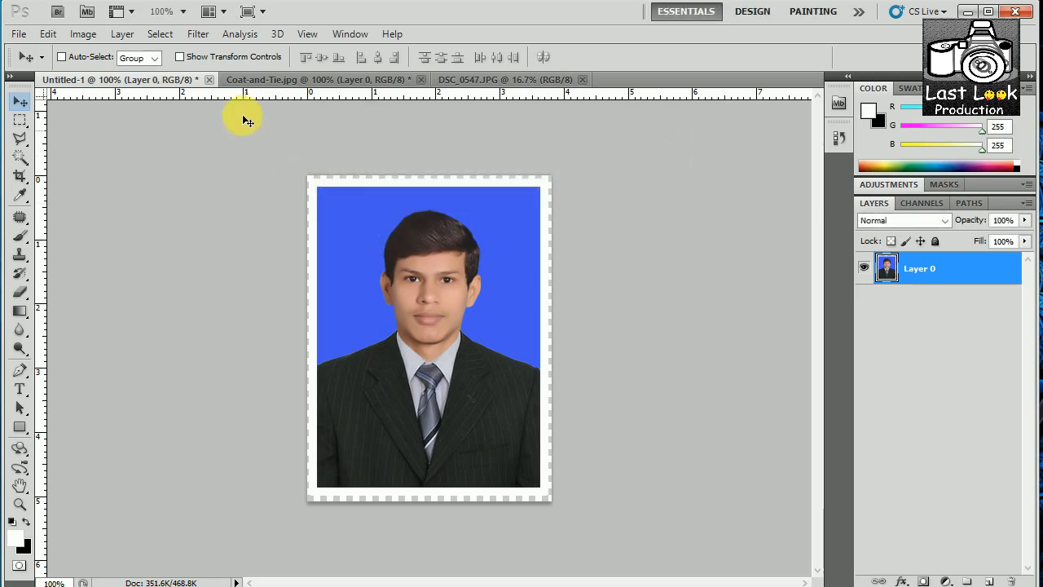
Create a new white RGB document 1200 pixels wide and 800 pixels high at 300 pixels/inch
{"action": "left_click", "coordinate": [18, 34]}
{"action": "left_click", "coordinate": [28, 51]}
{"action": "left_click", "coordinate": [494, 259]}
{"action": "left_click", "coordinate": [495, 270]}
{"action": "double_click", "coordinate": [387, 258]}
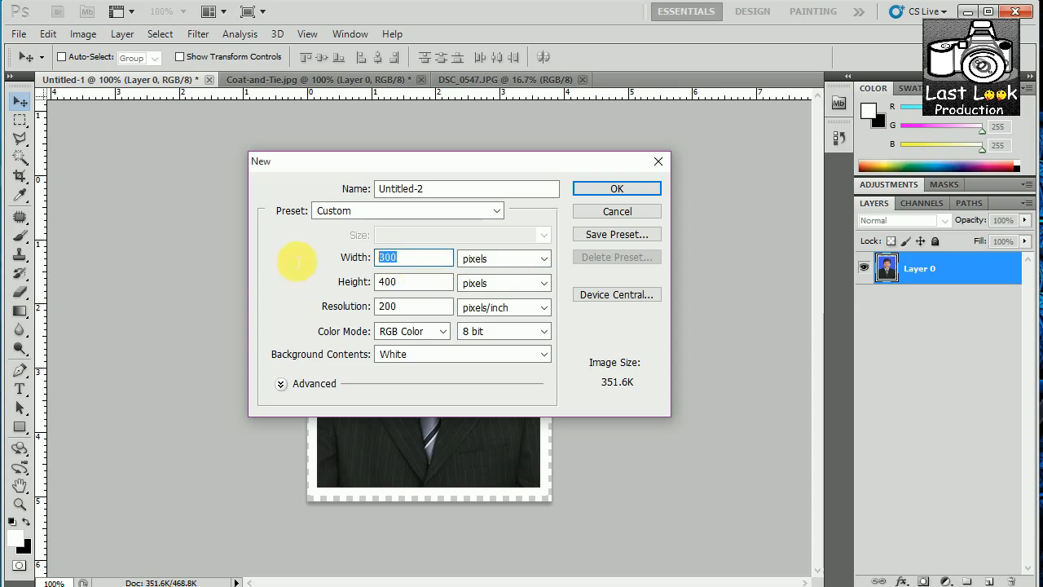
{"action": "type", "text": "12"}
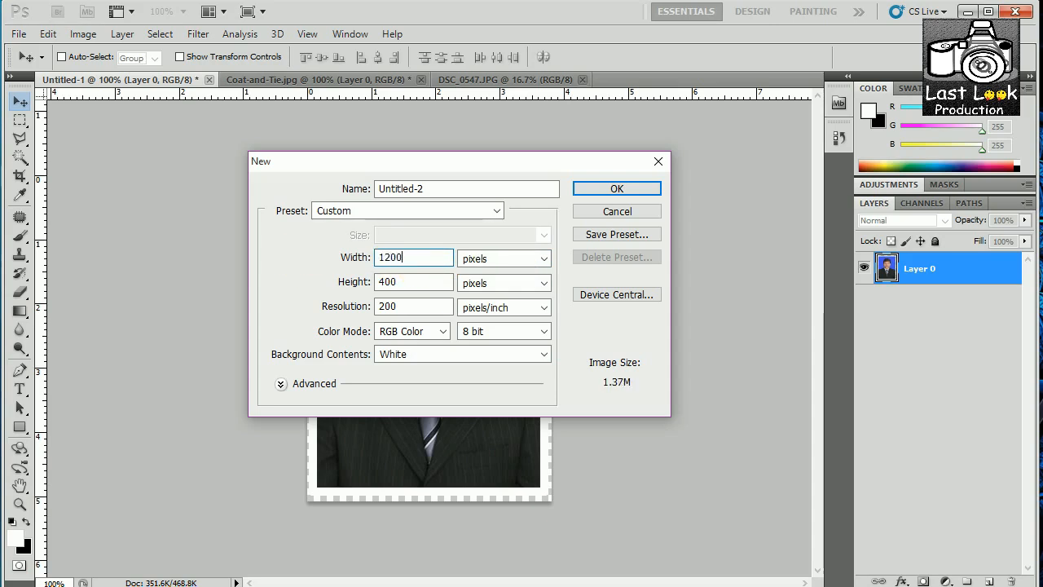
{"action": "double_click", "coordinate": [440, 281]}
{"action": "type", "text": "800"}
{"action": "left_click", "coordinate": [405, 307]}
{"action": "double_click", "coordinate": [405, 307]}
{"action": "type", "text": "300"}
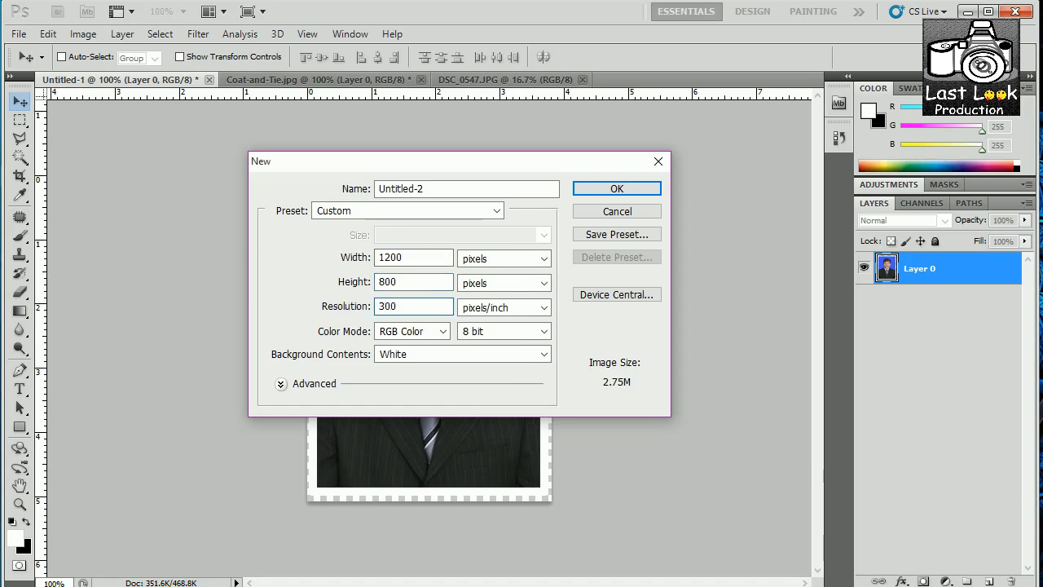
{"action": "left_click", "coordinate": [619, 187]}
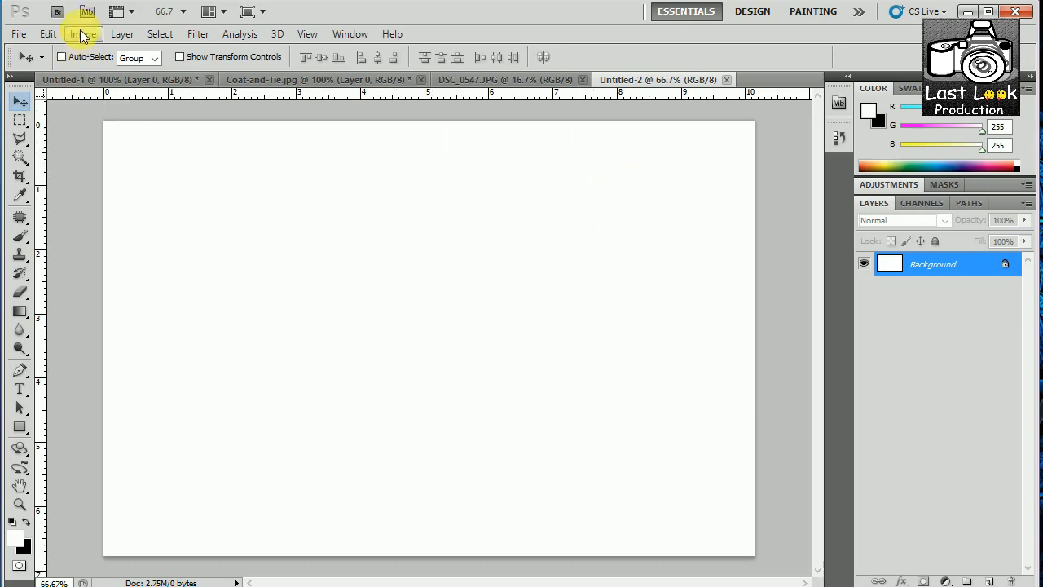
Fill the new document's Background layer with the custom pattern of the passport picture in Normal mode at 100% opacity
{"action": "left_click", "coordinate": [47, 33]}
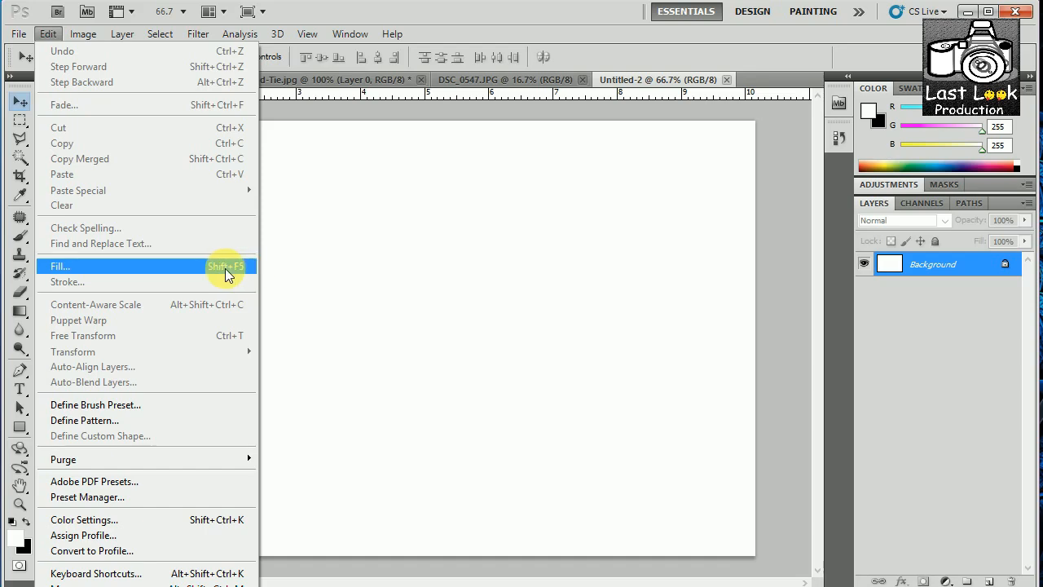
{"action": "left_click", "coordinate": [86, 269]}
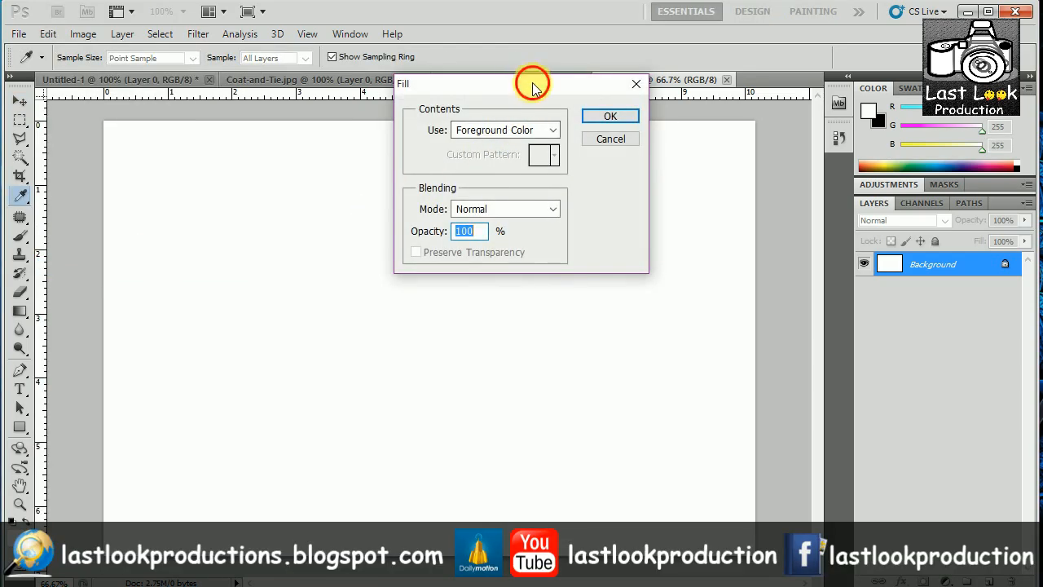
{"action": "left_click_drag", "start_coordinate": [531, 81], "coordinate": [595, 147]}
{"action": "left_click", "coordinate": [617, 196]}
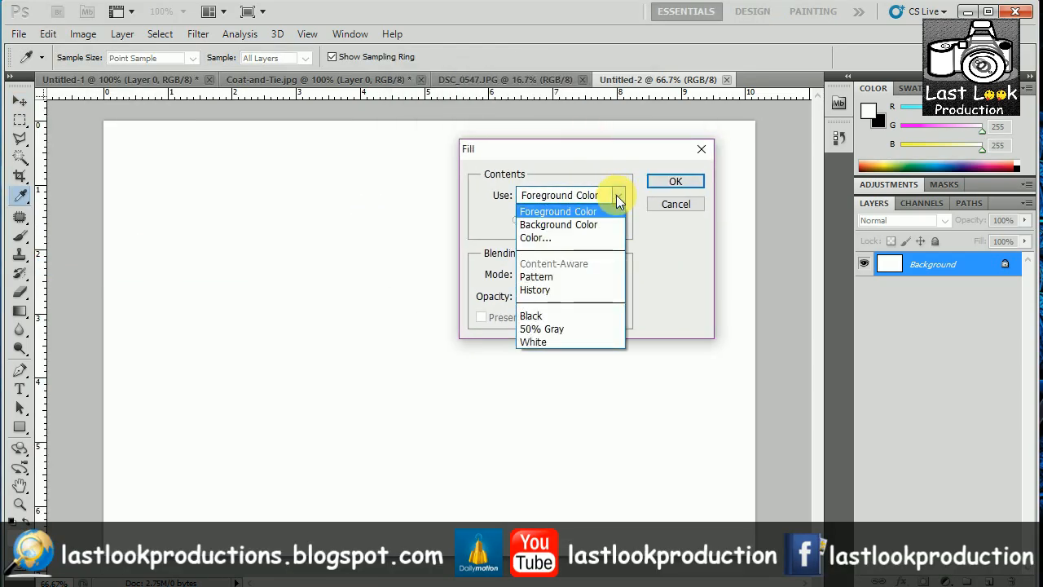
{"action": "left_click", "coordinate": [608, 224]}
{"action": "left_click", "coordinate": [620, 198]}
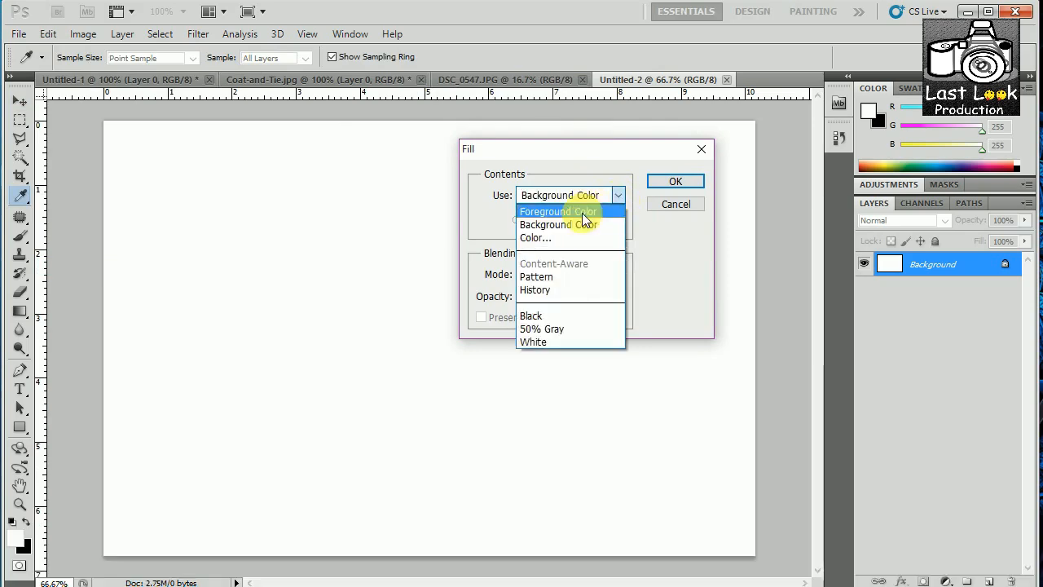
{"action": "left_click", "coordinate": [568, 262]}
{"action": "left_click", "coordinate": [618, 198]}
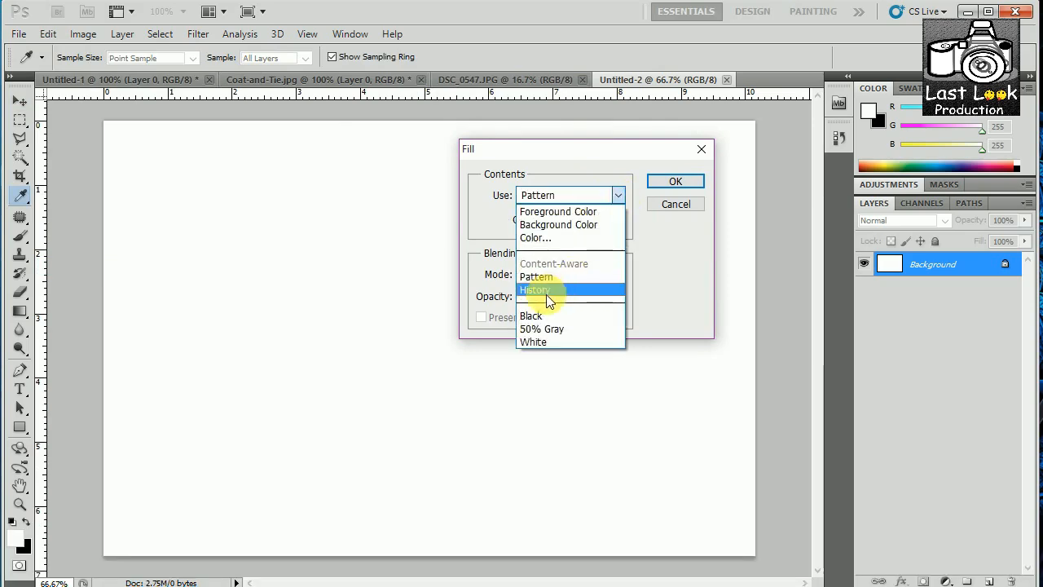
{"action": "left_click", "coordinate": [577, 276]}
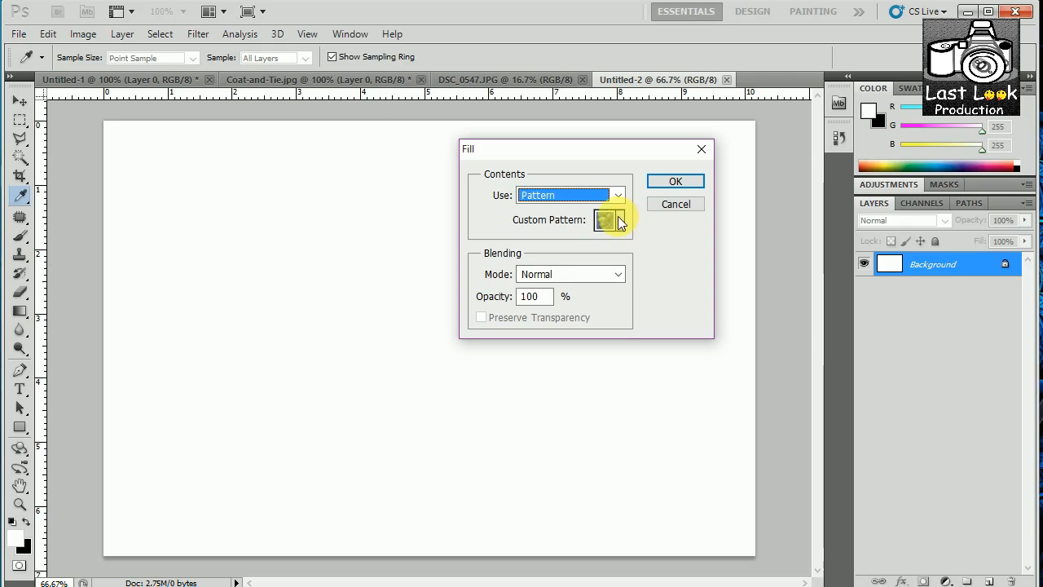
{"action": "left_click", "coordinate": [620, 221]}
{"action": "left_click", "coordinate": [580, 256]}
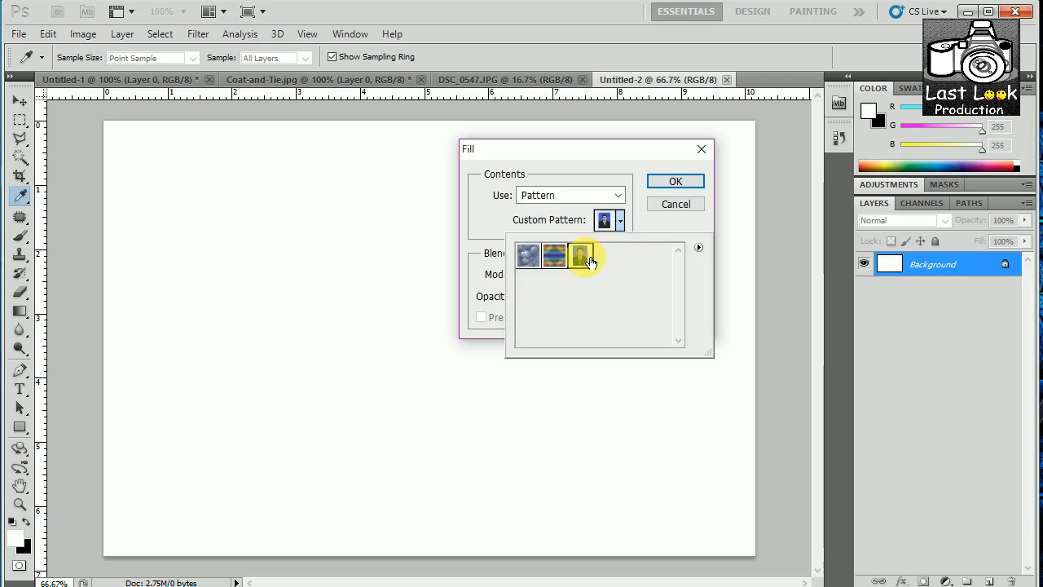
{"action": "left_click", "coordinate": [673, 186]}
{"action": "left_click", "coordinate": [674, 181]}
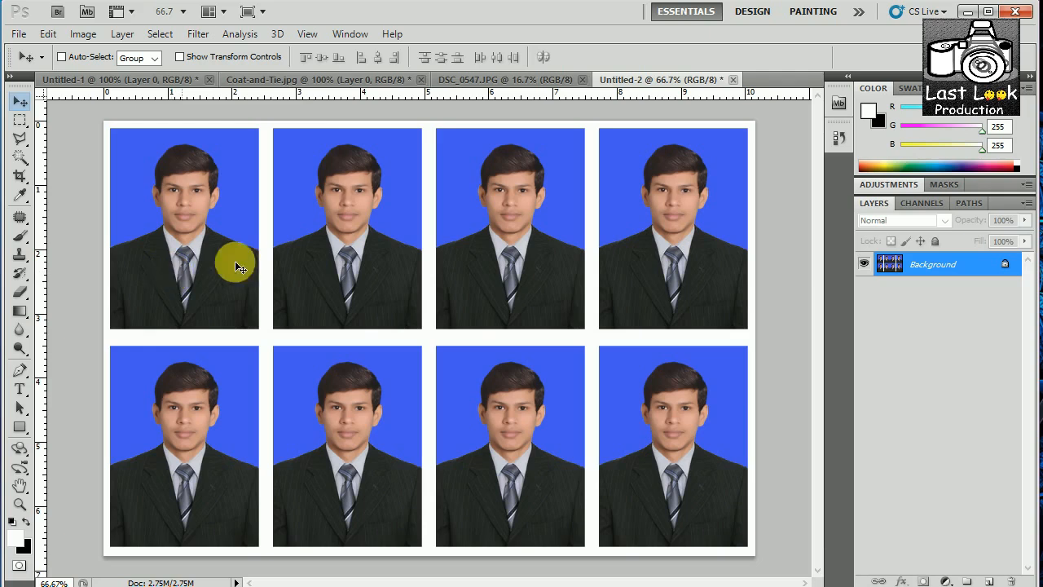
Clear the head selection in the original photo DSC_0547.JPG and display the whole picture
{"action": "left_click", "coordinate": [329, 76]}
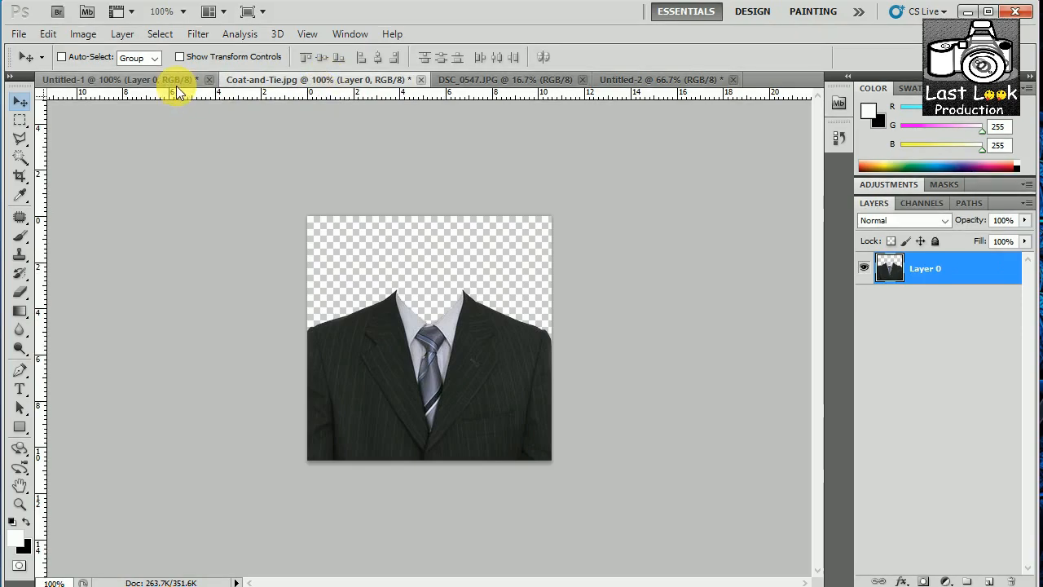
{"action": "left_click", "coordinate": [176, 82]}
{"action": "left_click", "coordinate": [463, 81]}
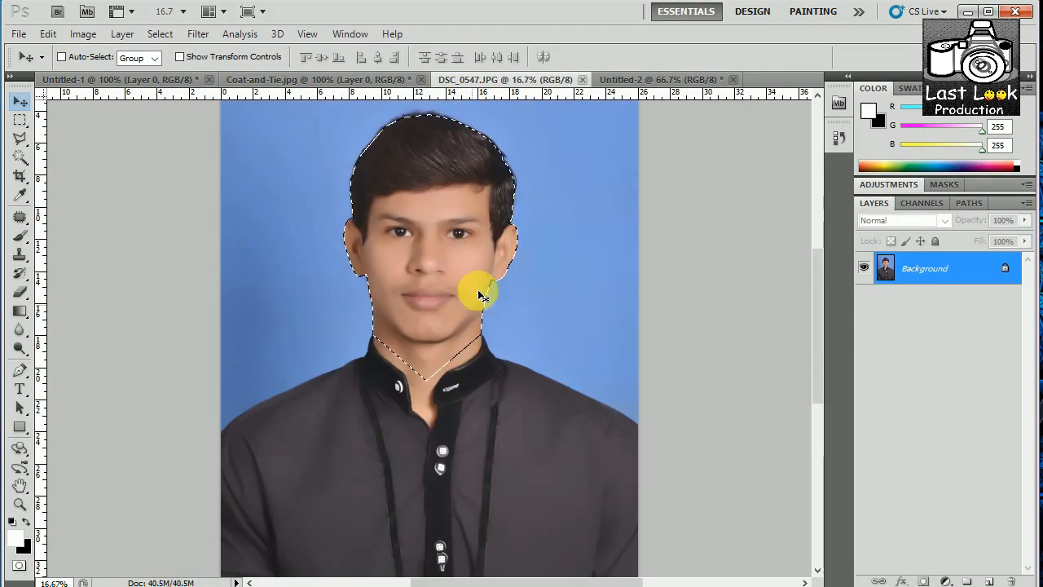
{"action": "key", "text": "ctrl+d"}
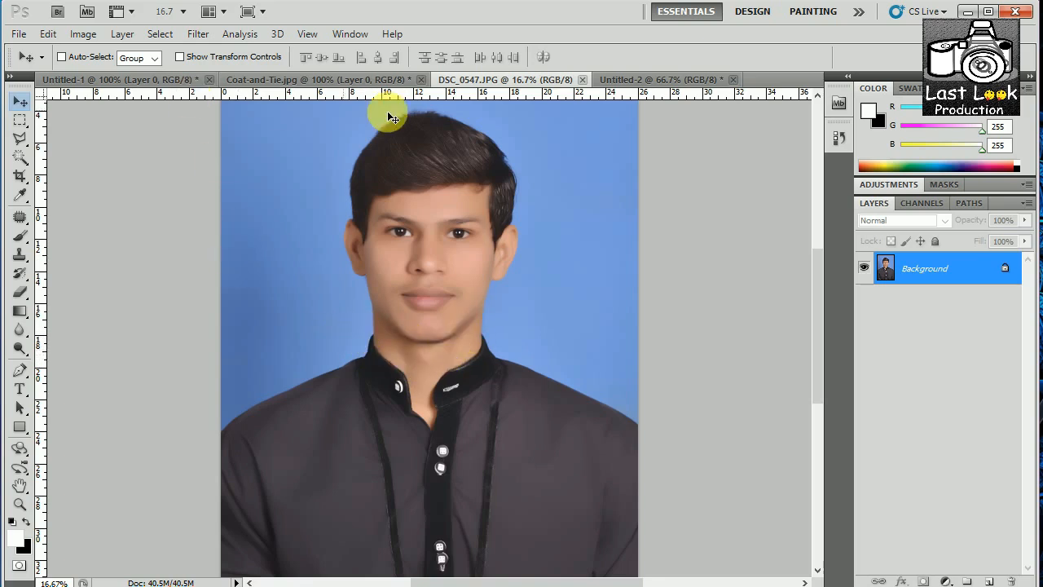
{"action": "key", "text": "ctrl+plus"}
{"action": "key", "text": "ctrl+minus"}
{"action": "key", "text": "ctrl+minus"}
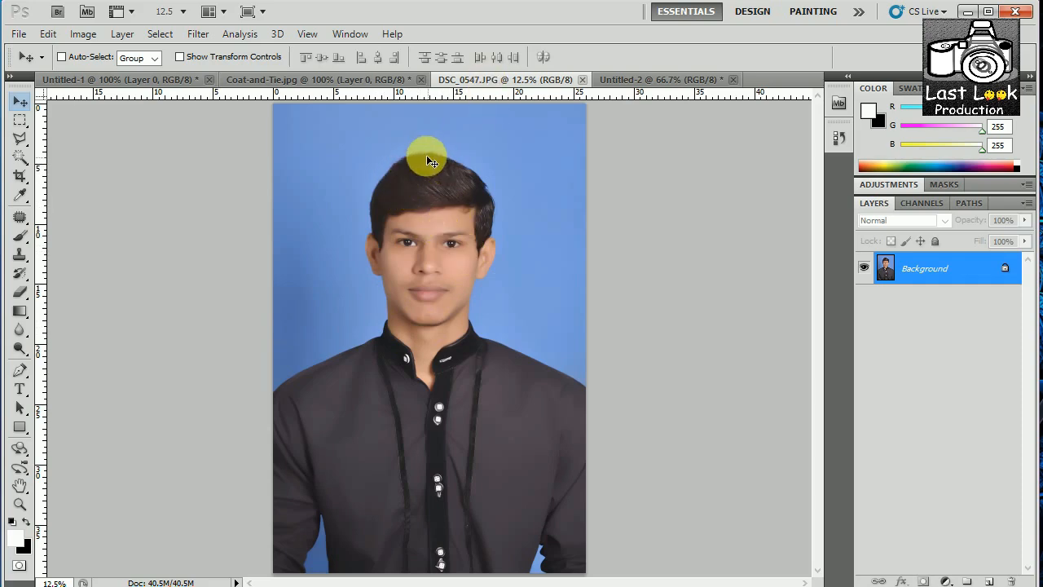
Compare the original photo, the coat image and the bordered portrait, and return to the Untitled-2 photo sheet
{"action": "left_click", "coordinate": [136, 81]}
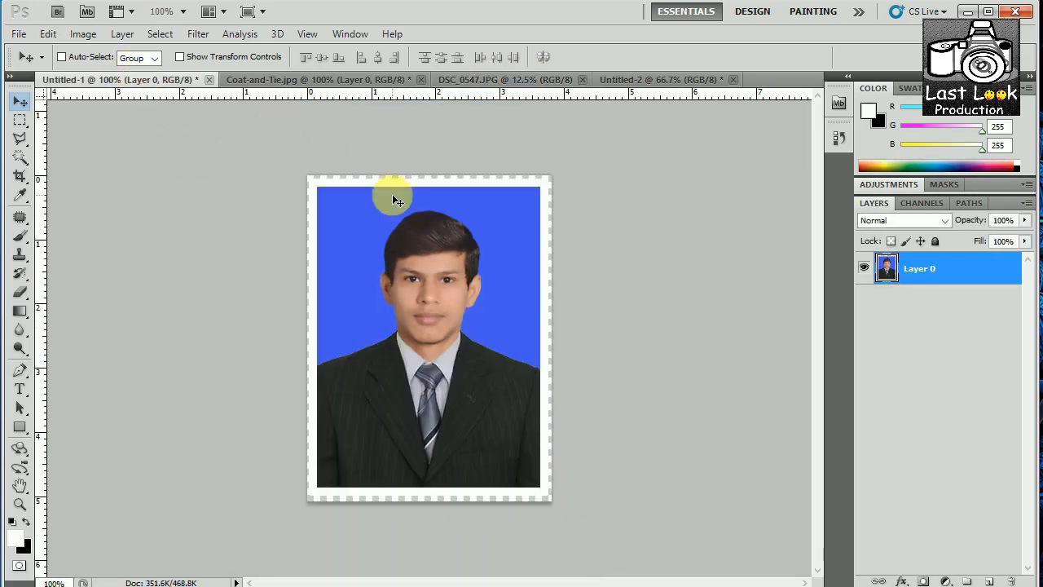
{"action": "left_click", "coordinate": [442, 82]}
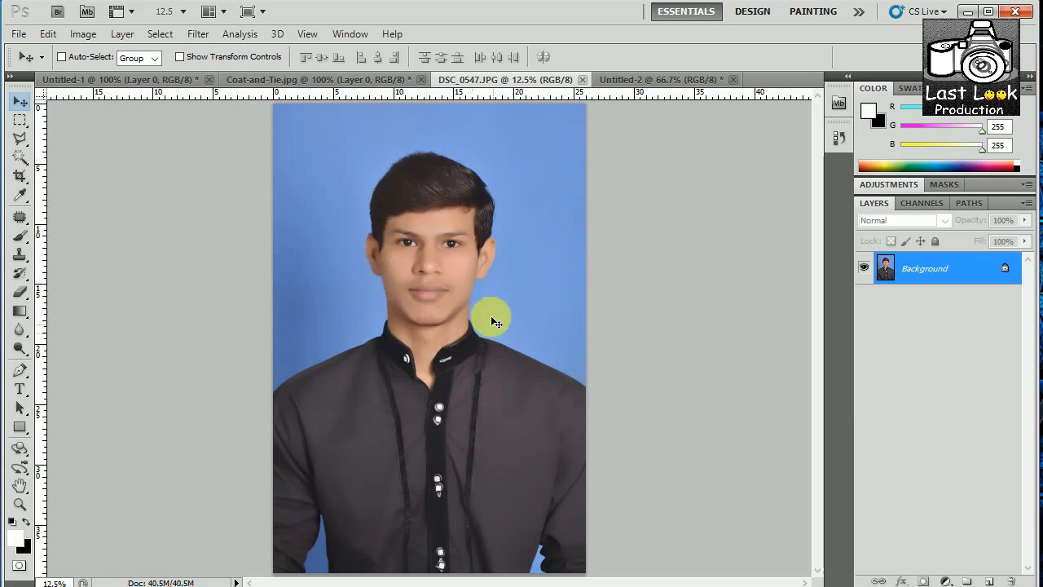
{"action": "left_click", "coordinate": [156, 79]}
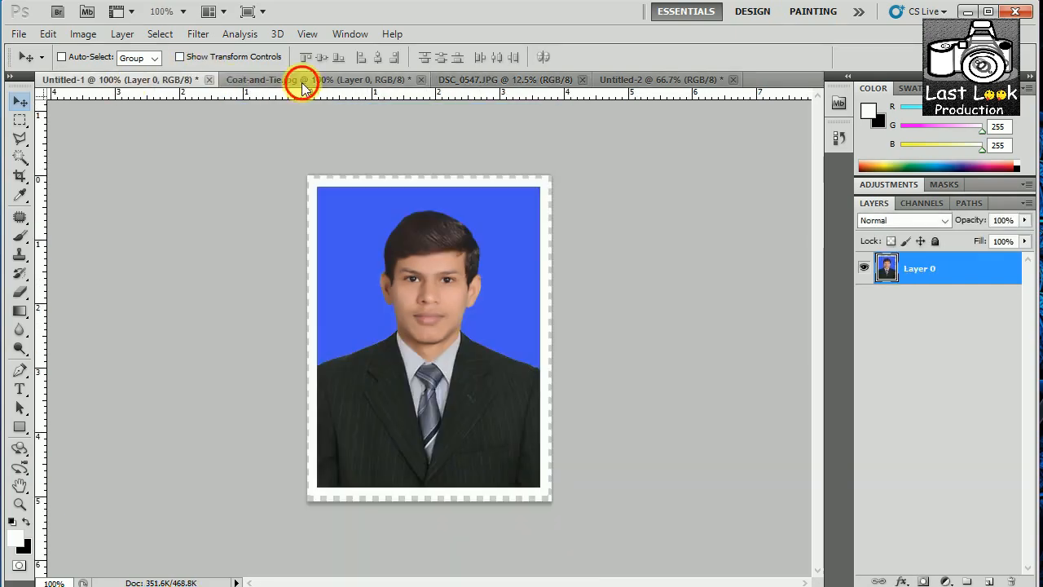
{"action": "left_click", "coordinate": [300, 80]}
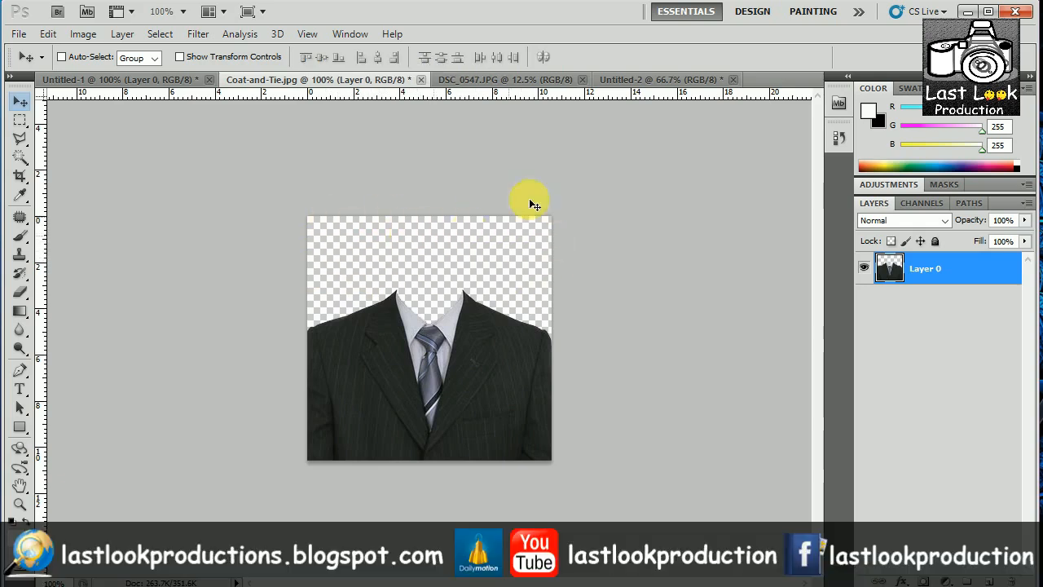
{"action": "left_click", "coordinate": [151, 79]}
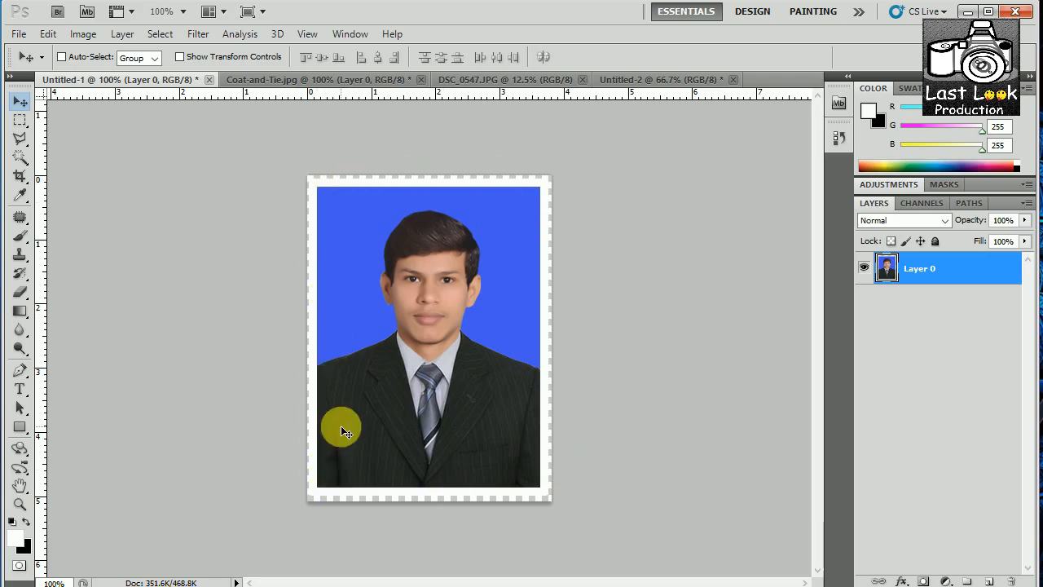
{"action": "left_click", "coordinate": [639, 79]}
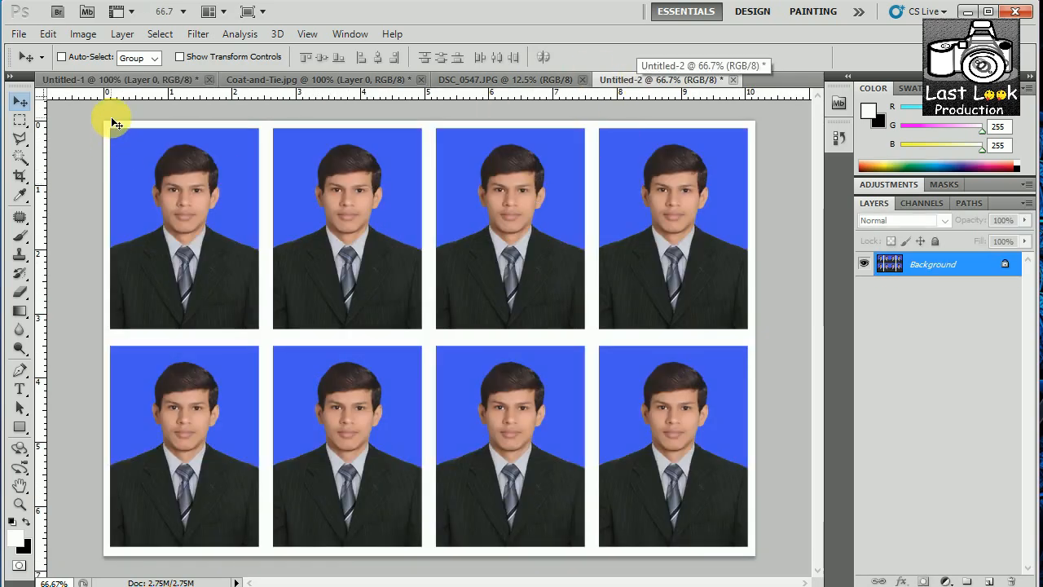